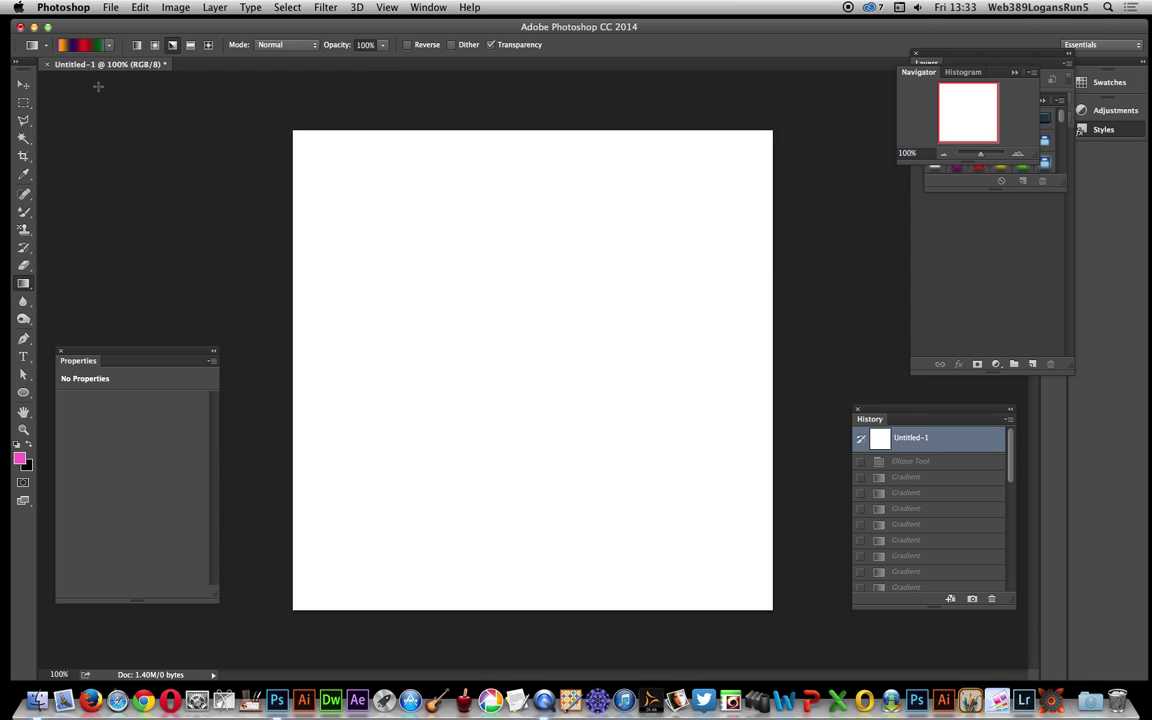
Keep the custom multicolour gradient's stops unchanged and accept it in the Gradient Editor
click(94, 46)
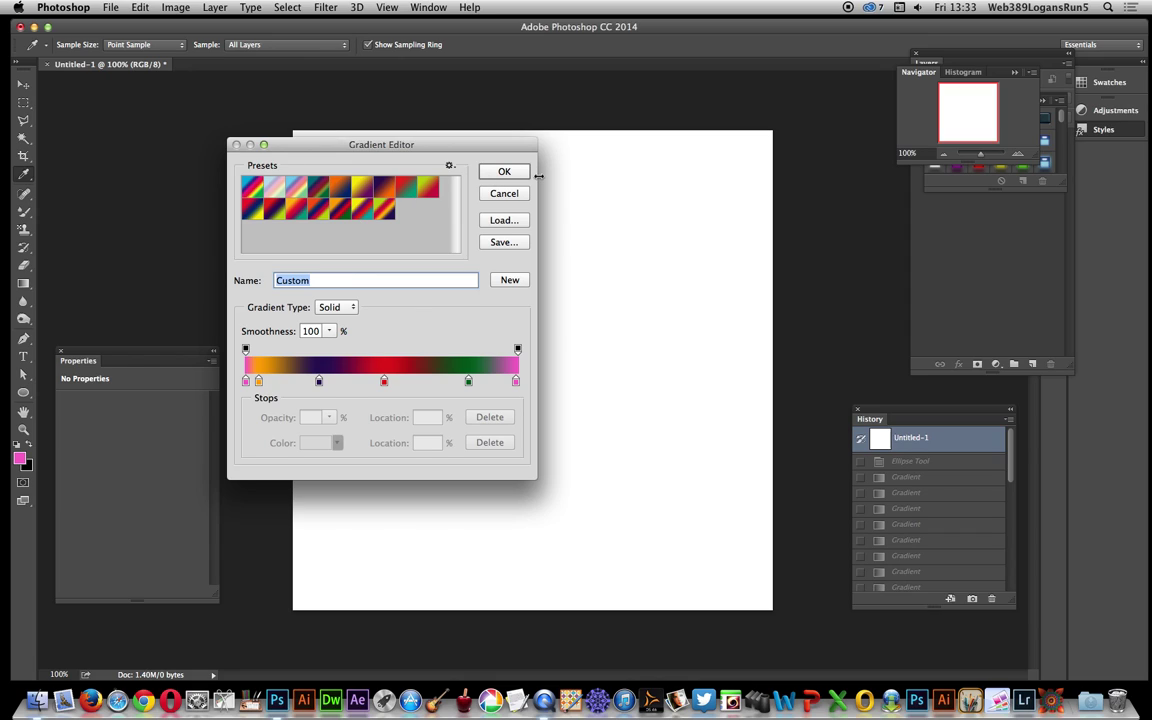
click(505, 172)
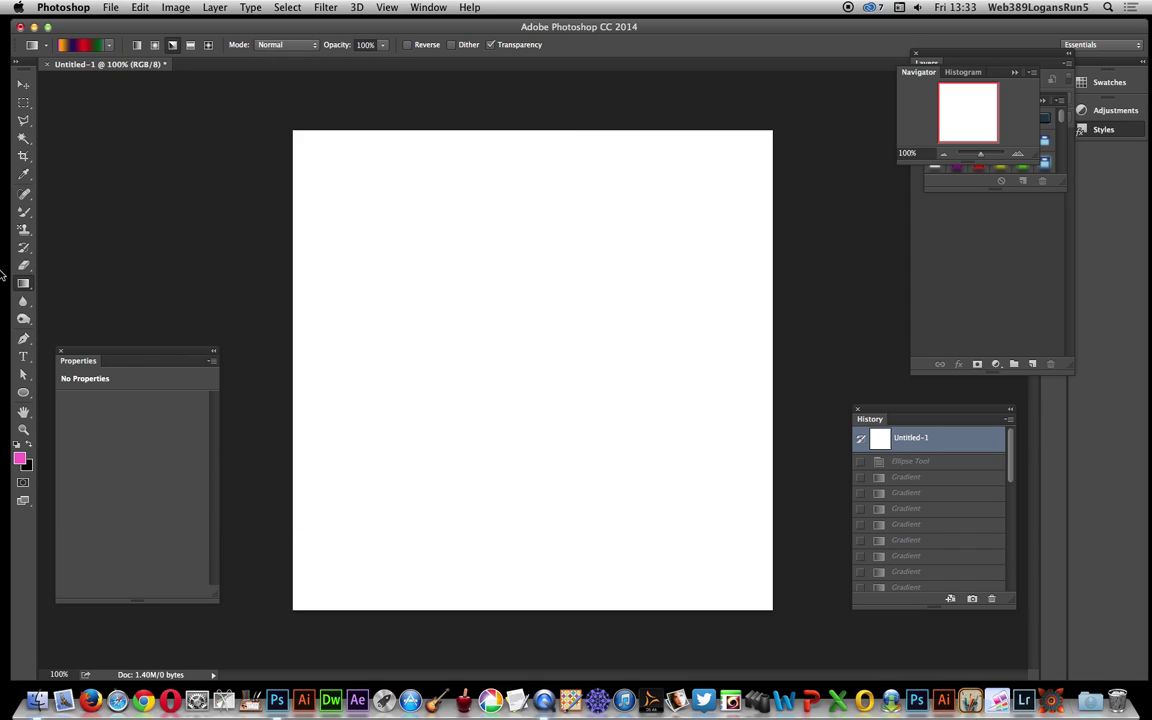
Draw an 8 px pink circle at the canvas centre as Ellipse 1, then select the Background layer
click(23, 392)
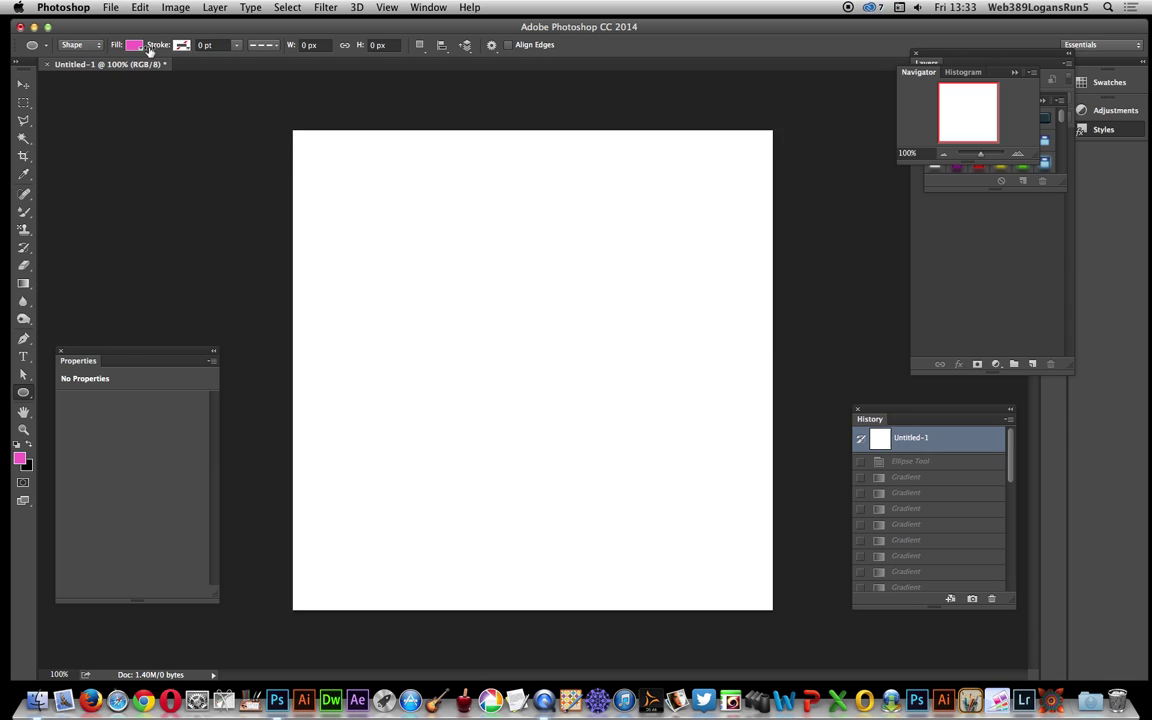
drag(517, 359, 516, 350)
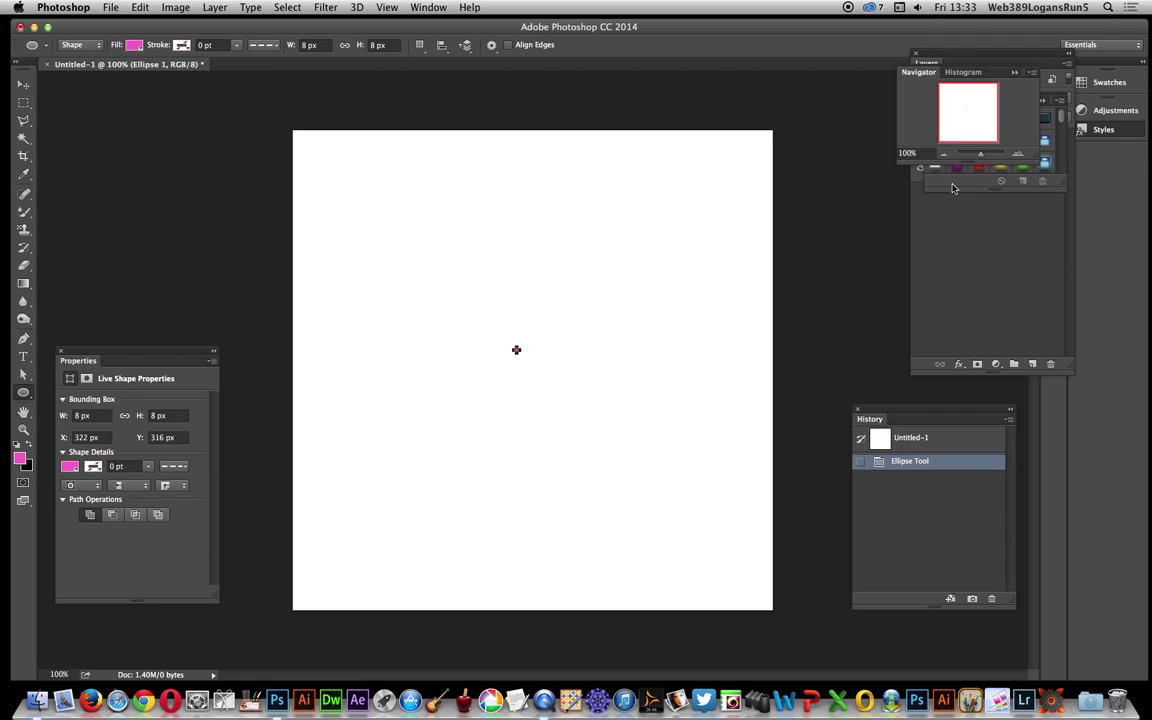
click(962, 229)
click(975, 170)
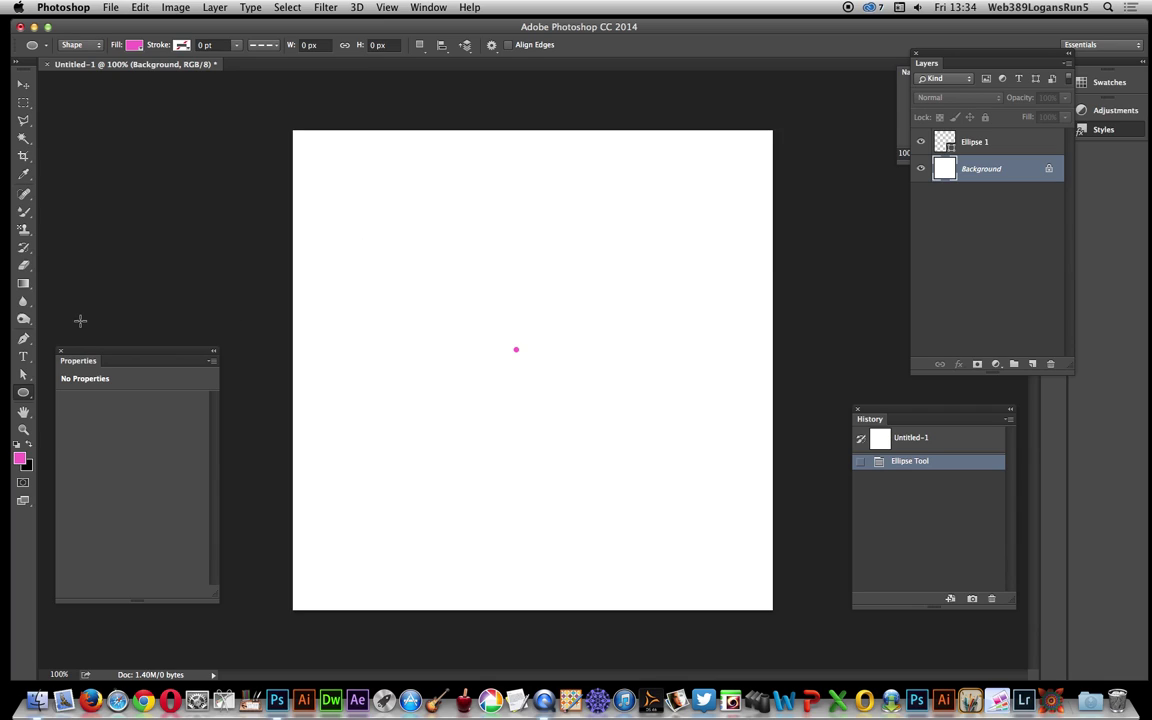
click(23, 284)
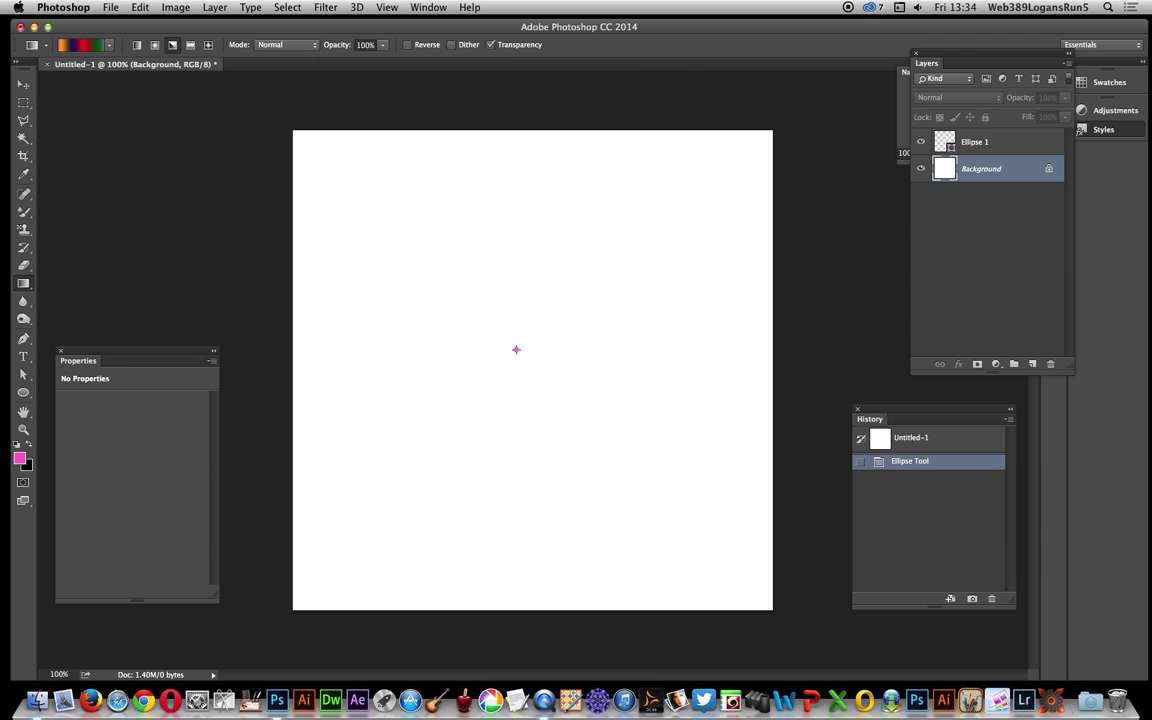
Fill the Background with an angle gradient from the centre dot, redrawn rotated downward
click(516, 349)
drag(516, 349, 286, 609)
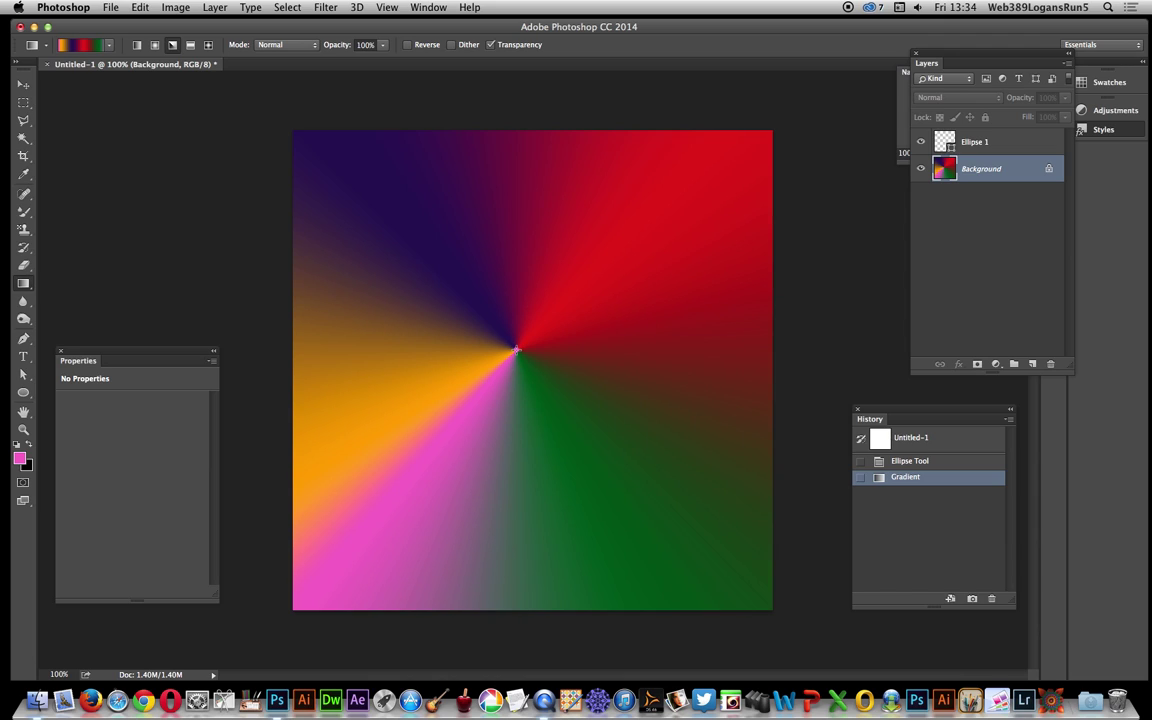
drag(516, 350, 560, 565)
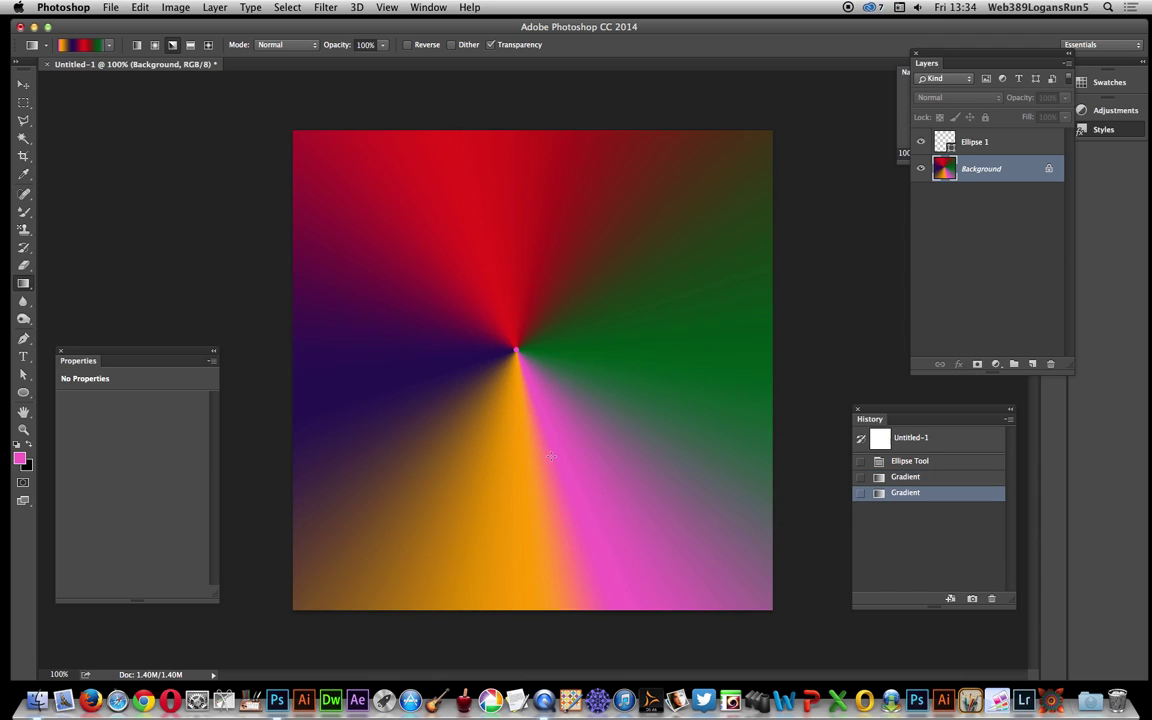
click(88, 45)
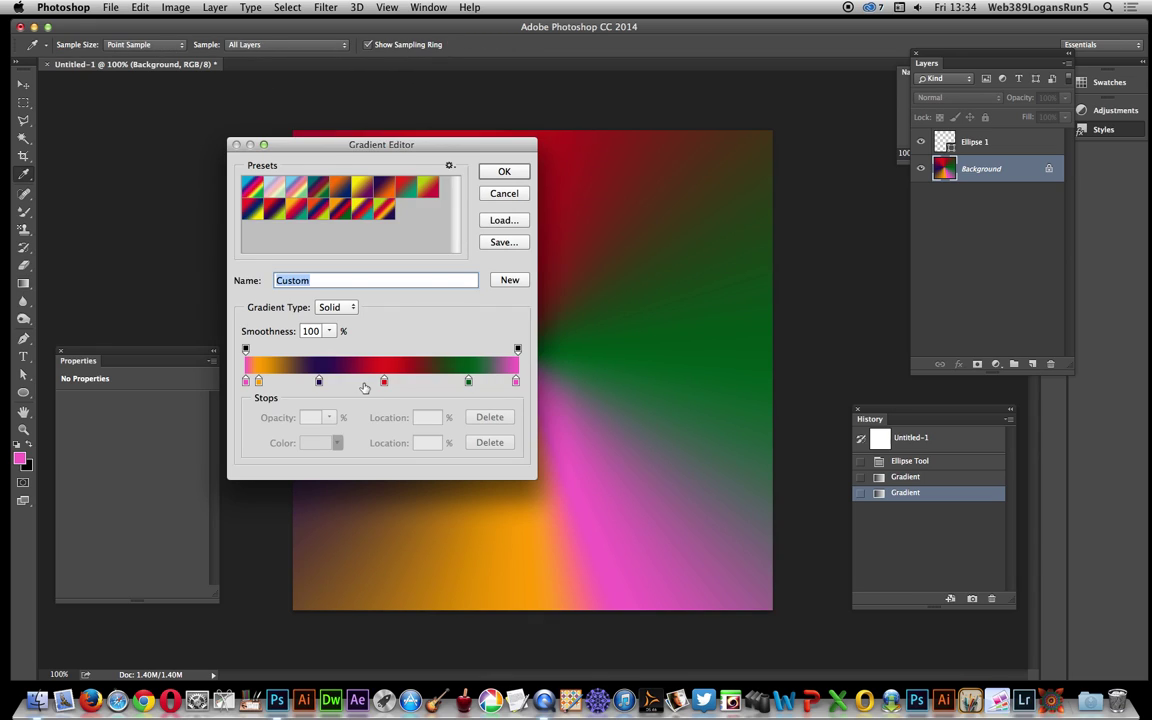
key(Return)
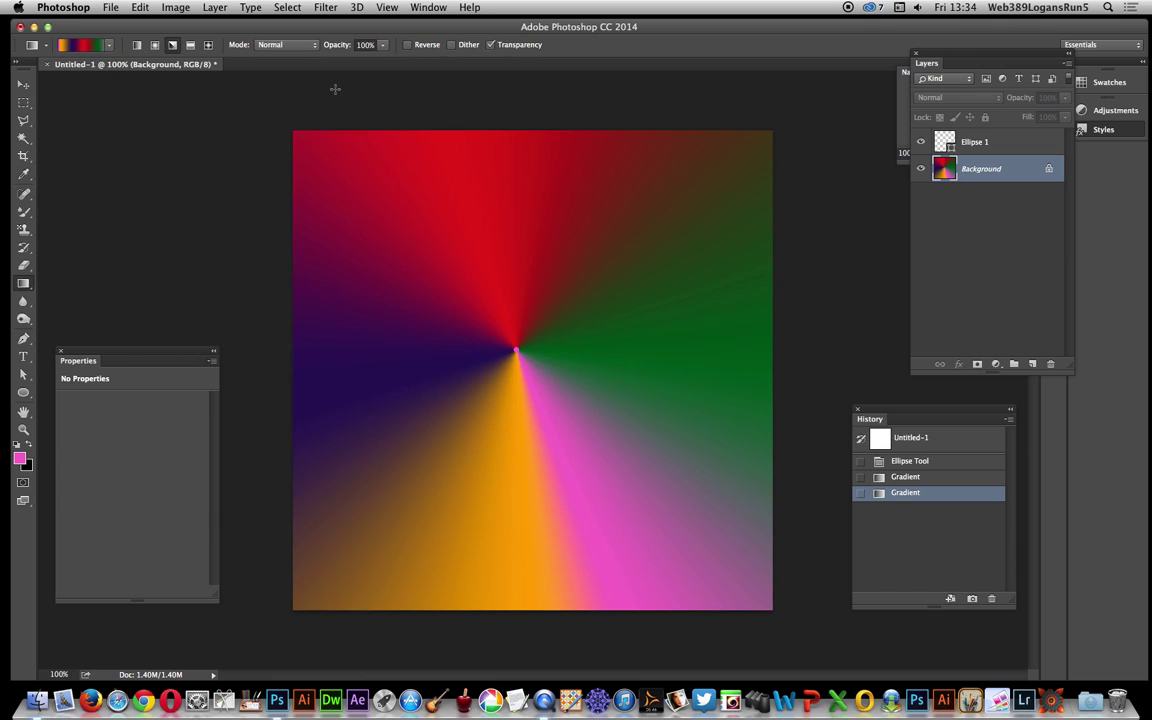
Set gradient mode to Difference and layer six angle gradients from the centre in different directions
click(294, 46)
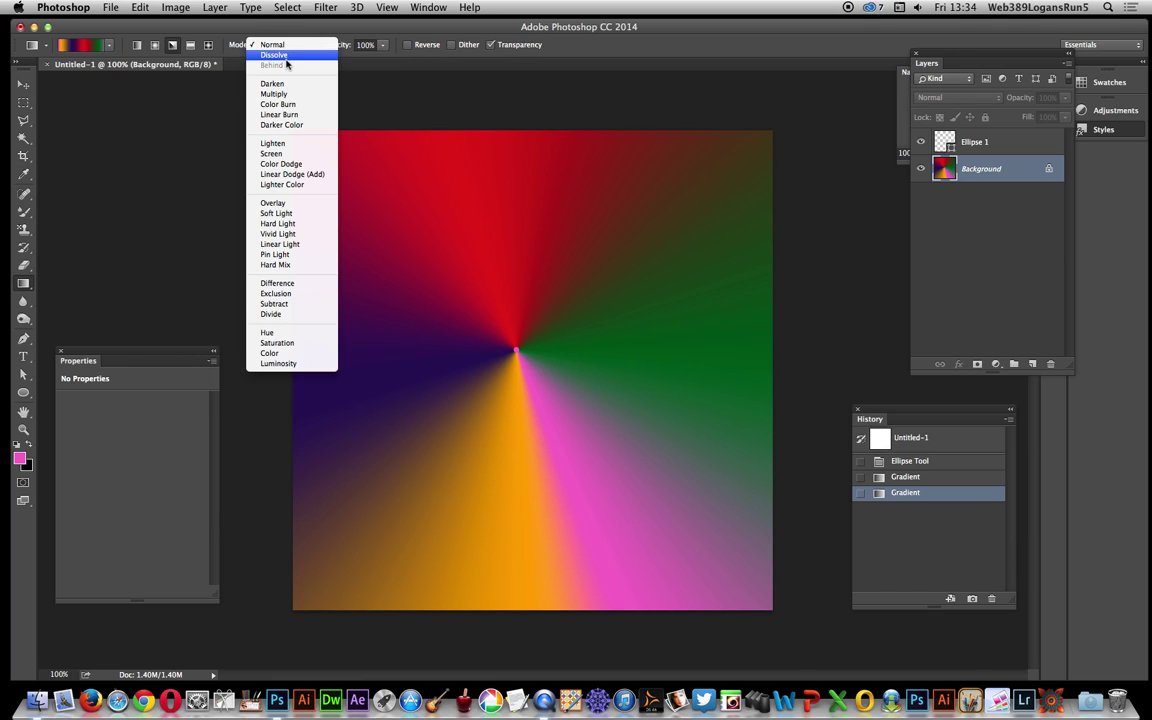
click(297, 287)
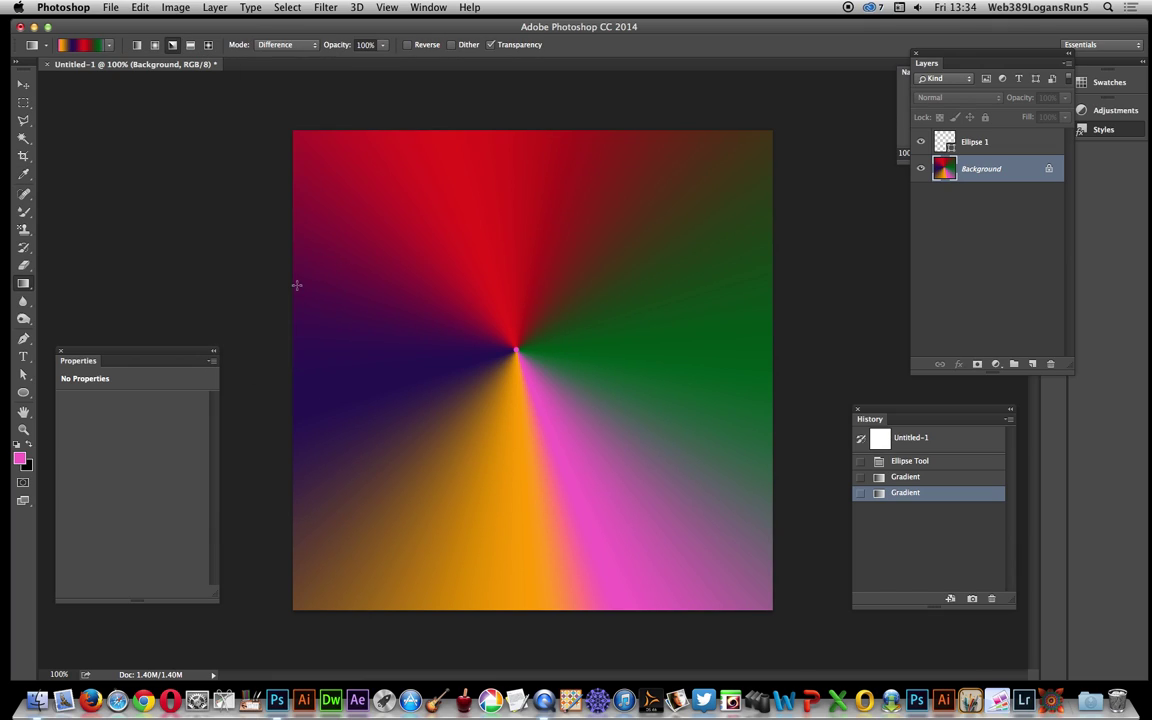
drag(516, 350, 430, 625)
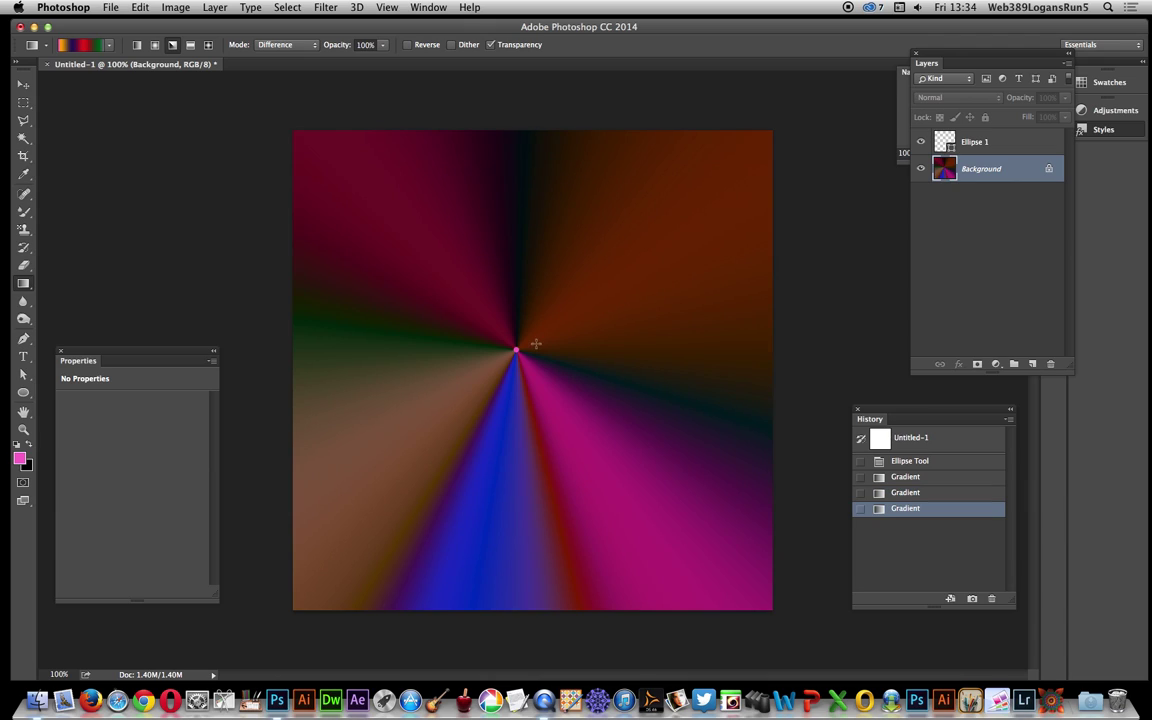
drag(516, 350, 247, 363)
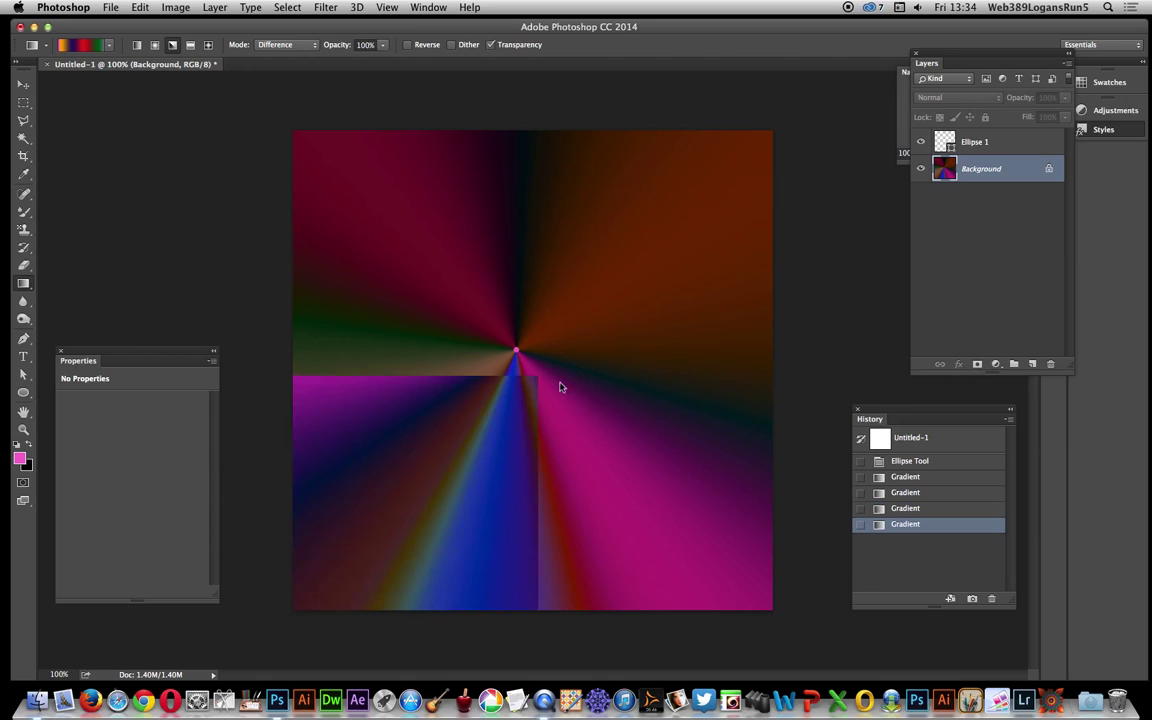
drag(516, 350, 306, 121)
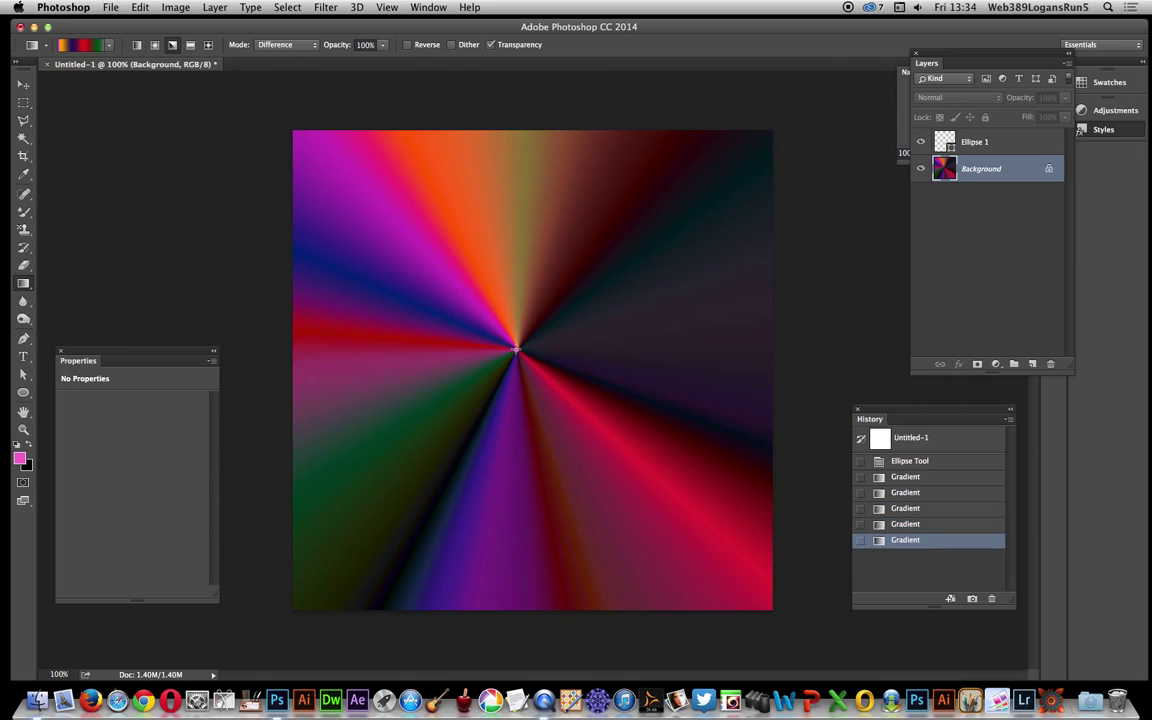
drag(516, 350, 786, 127)
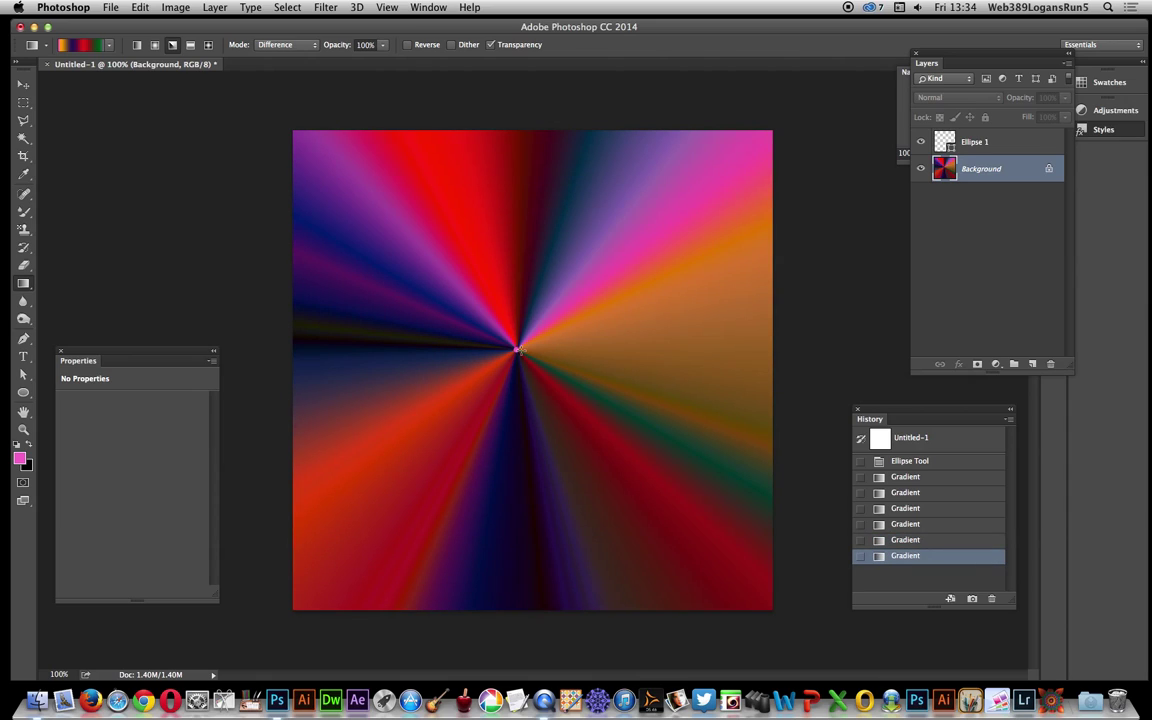
drag(516, 350, 778, 309)
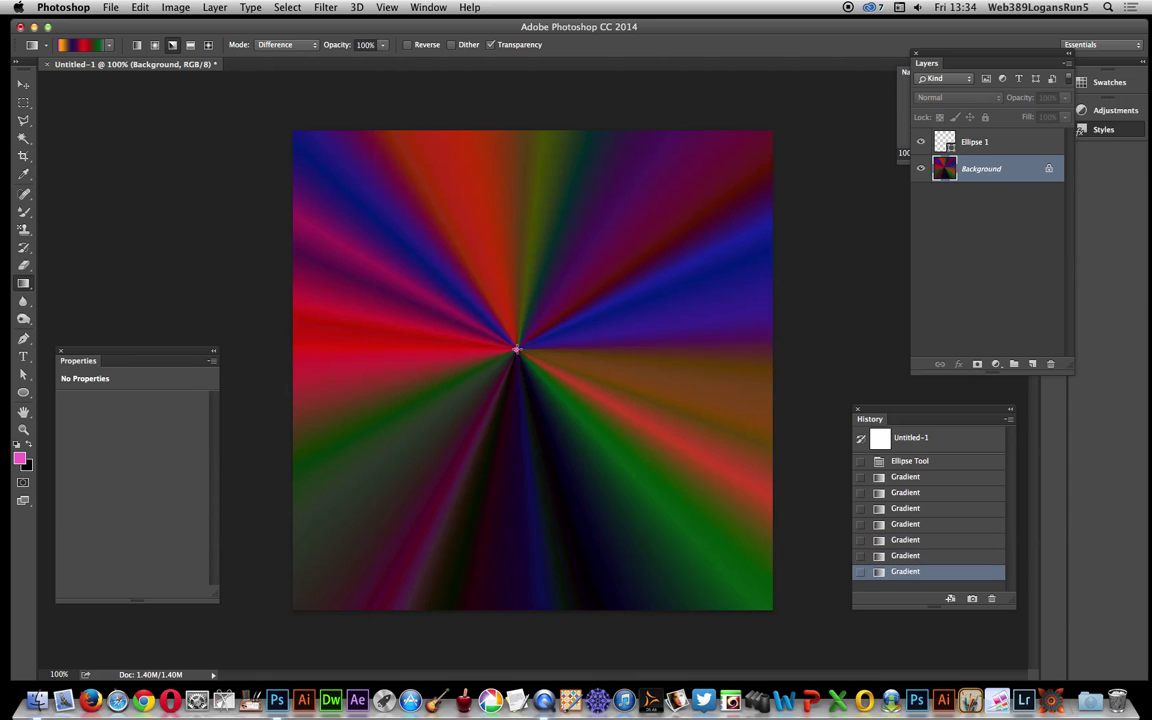
drag(516, 350, 496, 567)
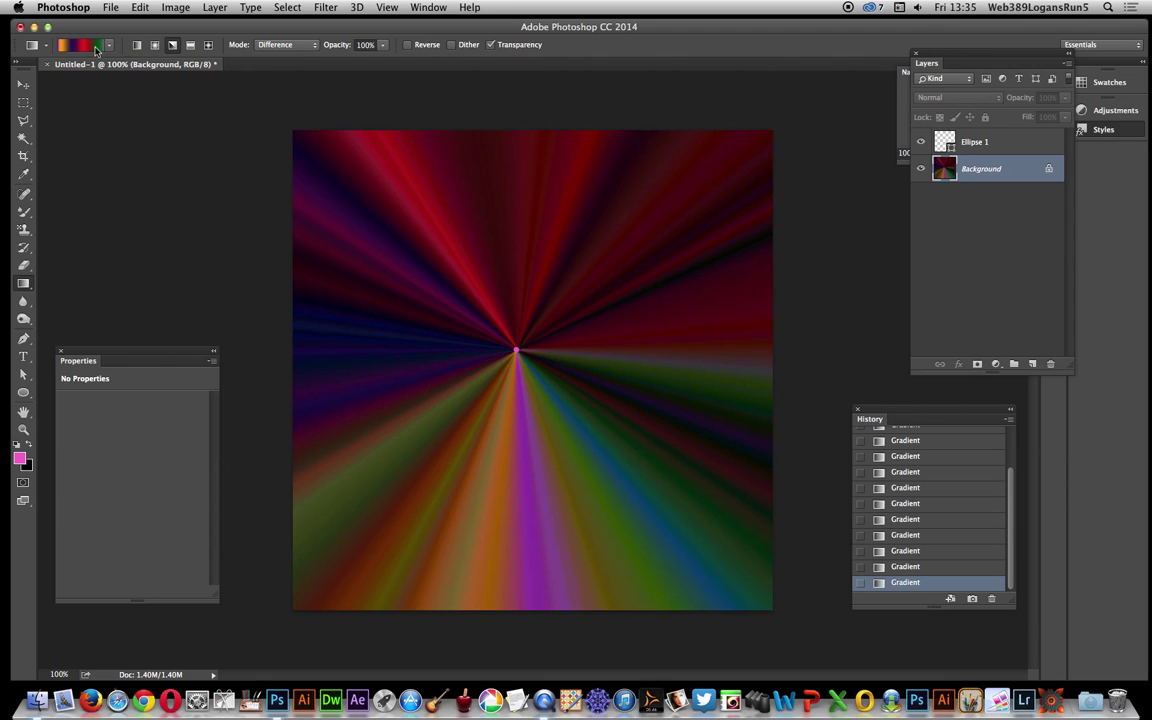
Add a dark magenta gradient stop at 63%, then layer two more angle gradients from the centre
click(95, 47)
click(363, 381)
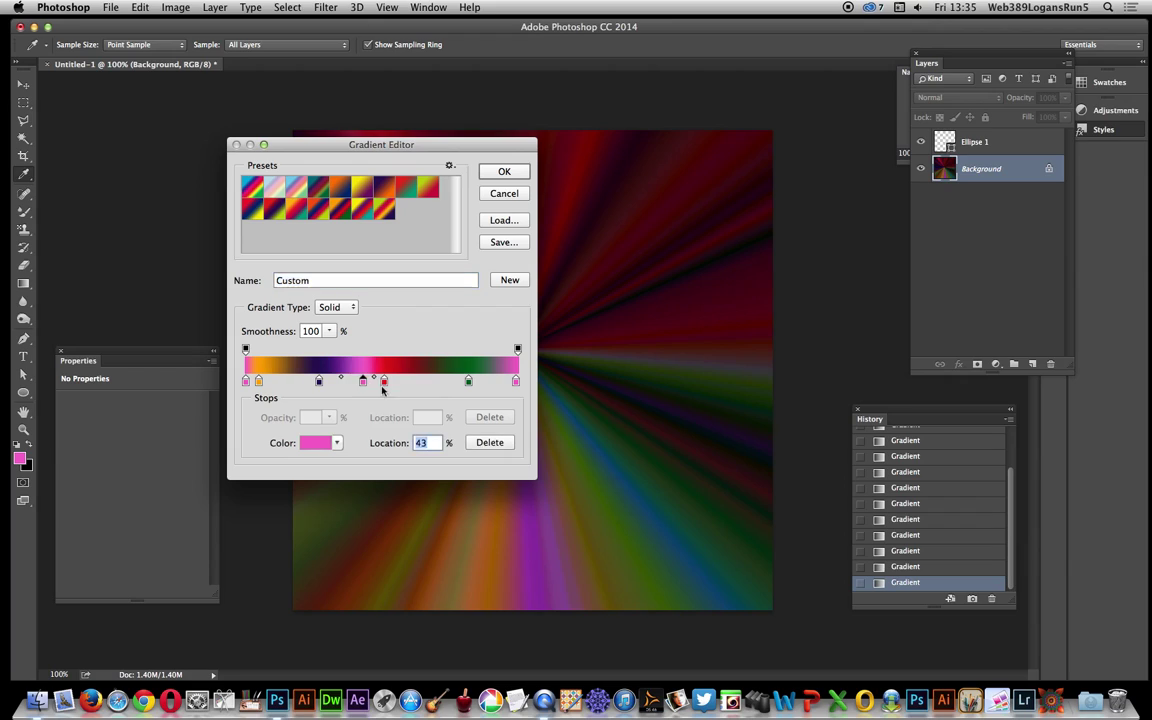
click(417, 381)
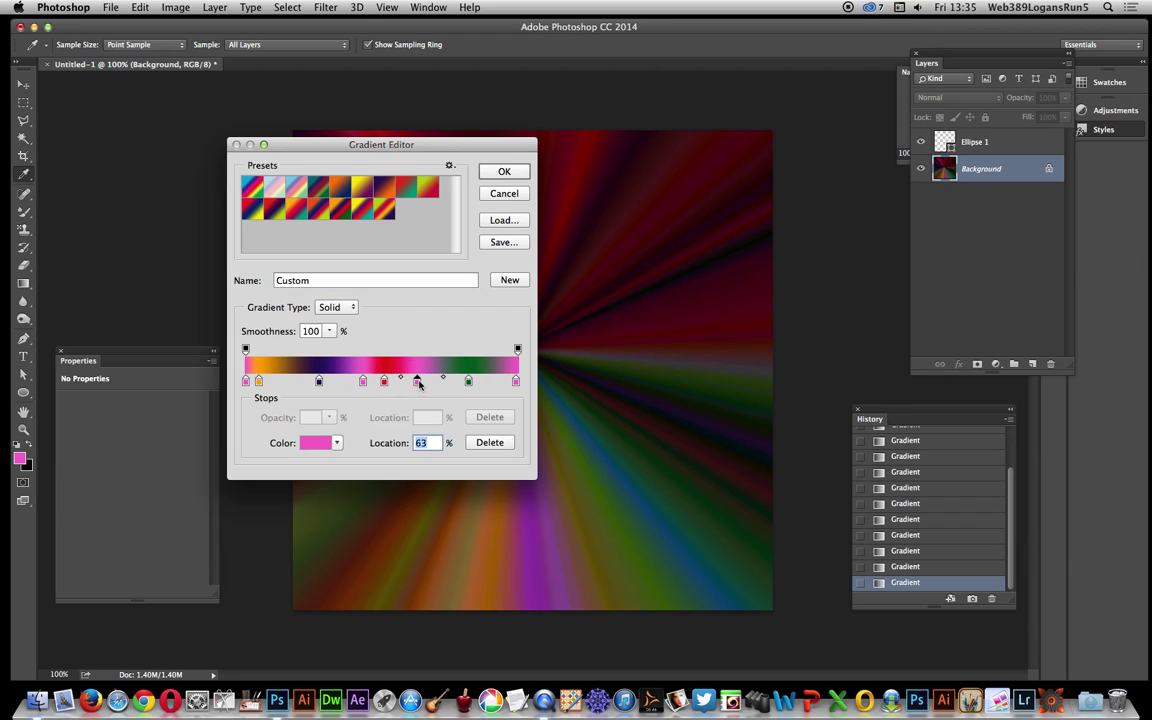
double_click(417, 381)
drag(327, 352, 332, 362)
click(487, 264)
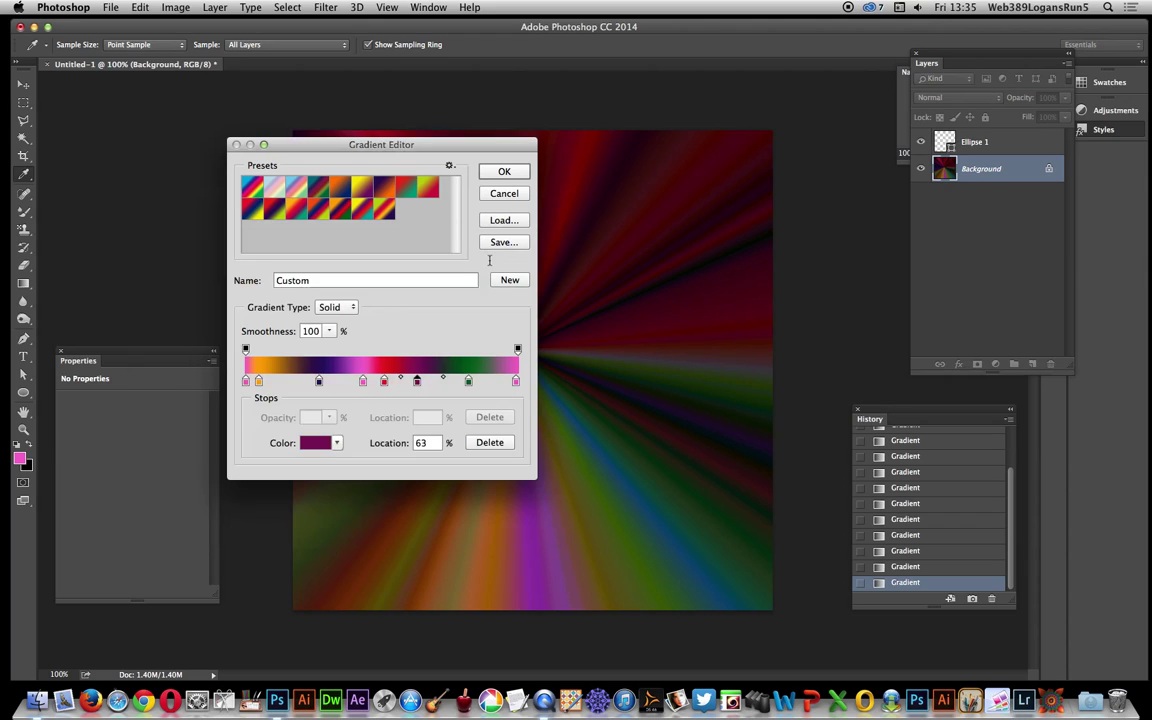
click(506, 171)
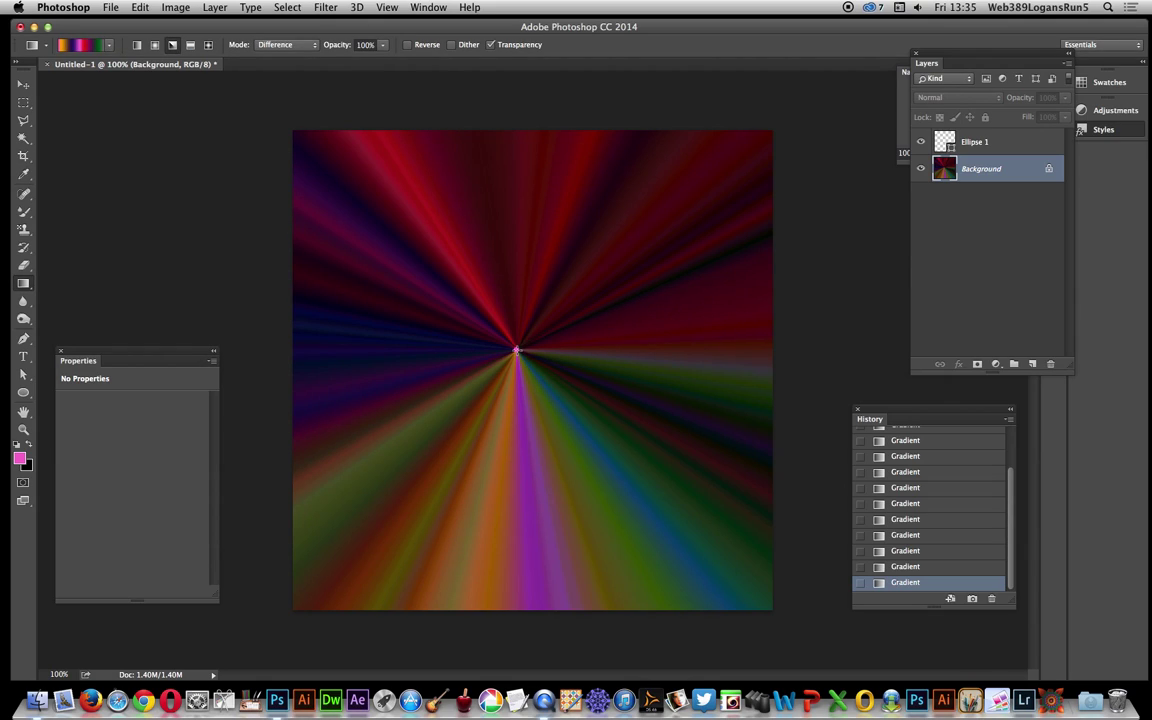
drag(516, 350, 669, 586)
drag(516, 350, 385, 621)
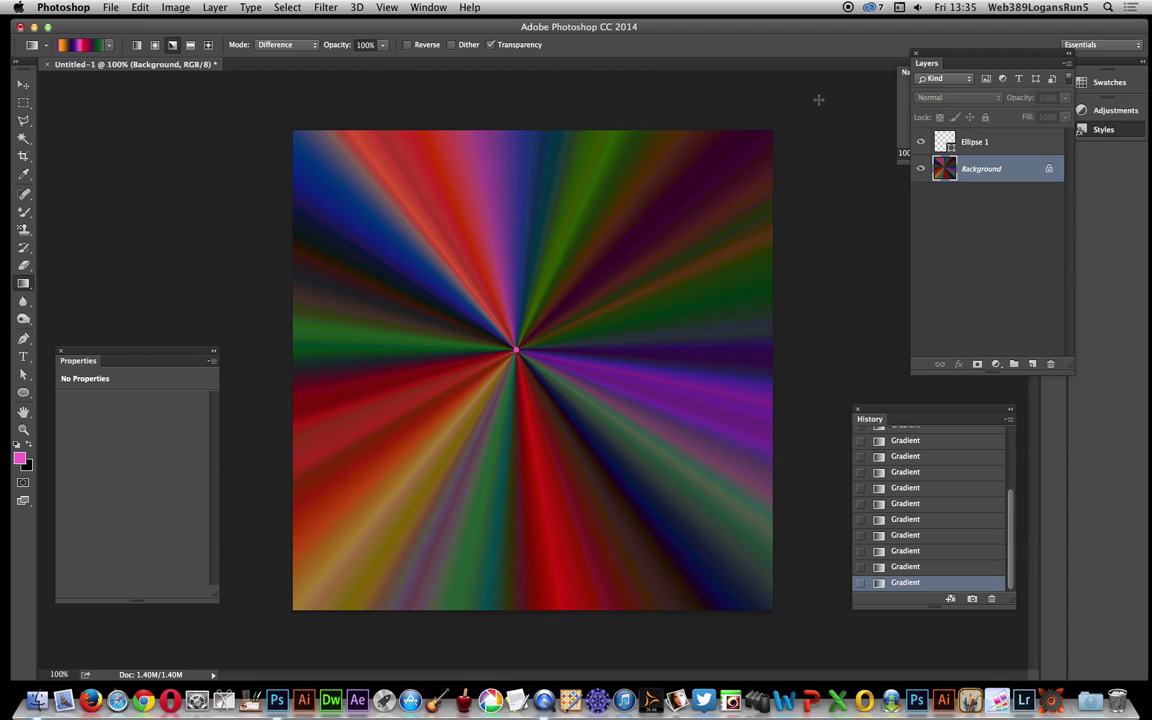
Delete the Ellipse 1 layer, then go to Image > Adjustments for Photo Filter
click(1000, 146)
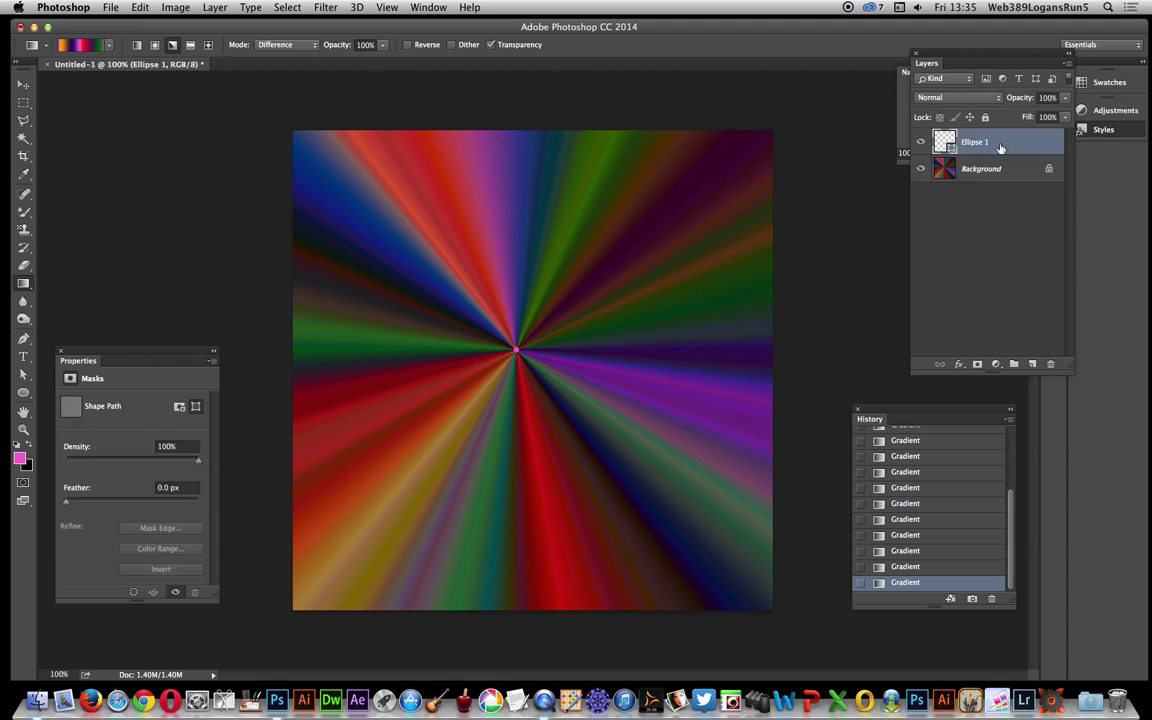
click(1049, 363)
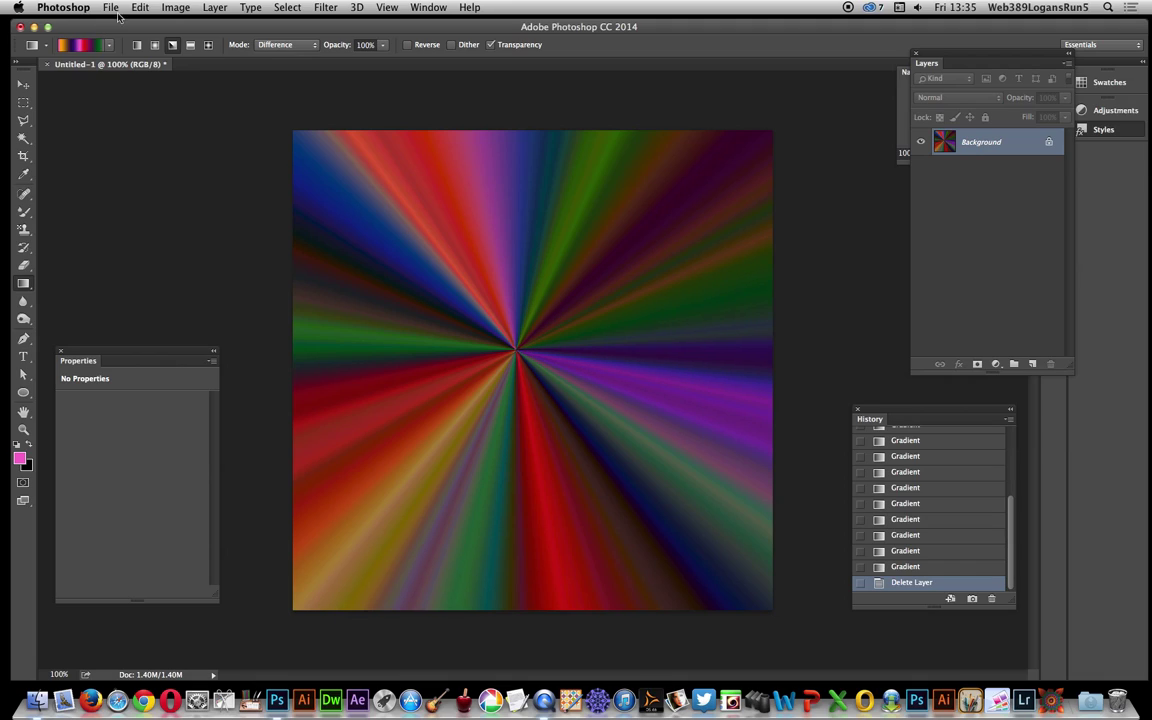
click(170, 8)
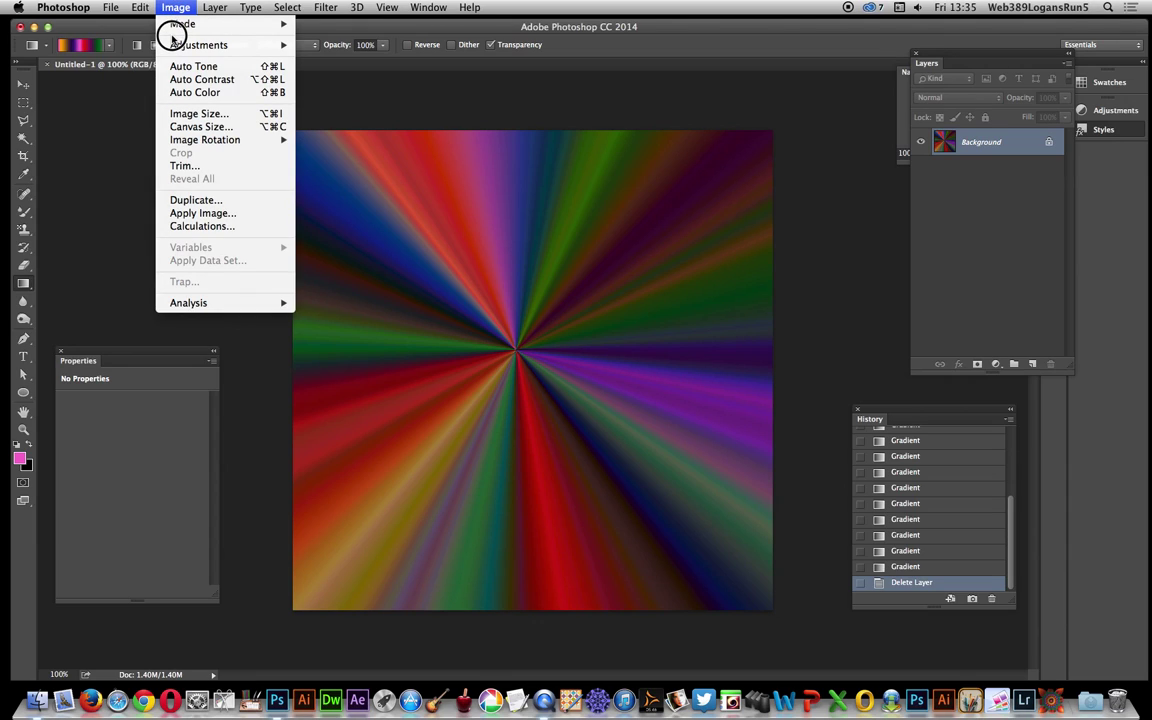
mouse_move(211, 9)
mouse_move(174, 8)
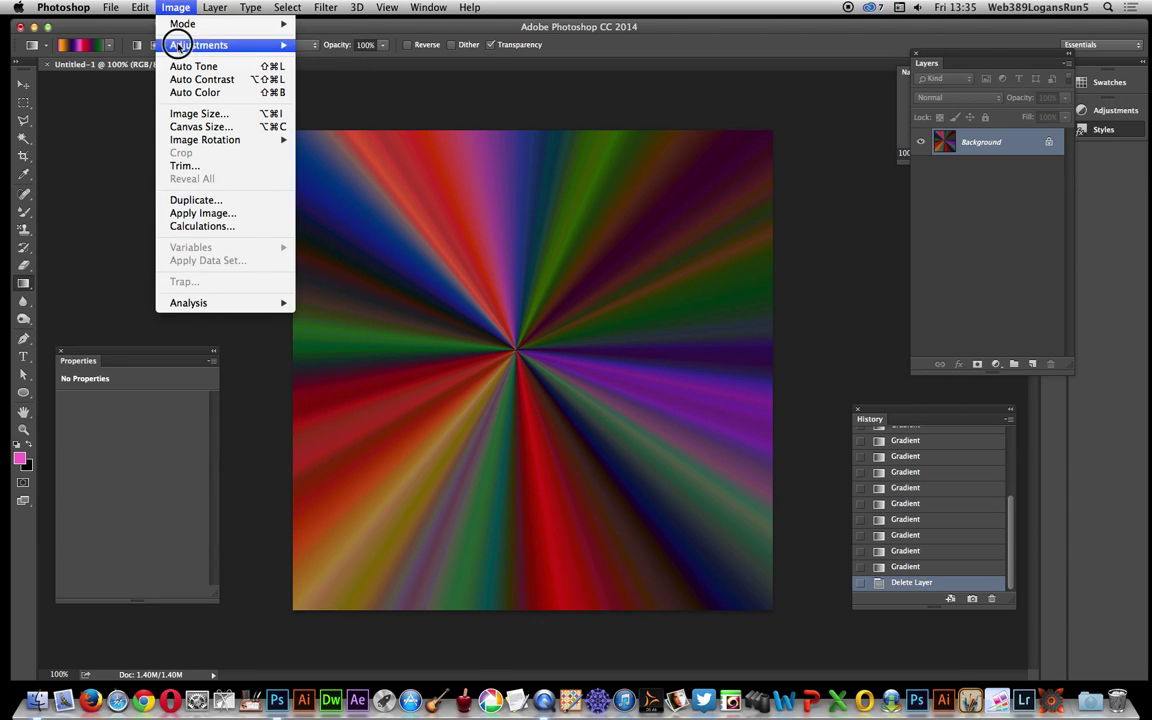
mouse_move(177, 44)
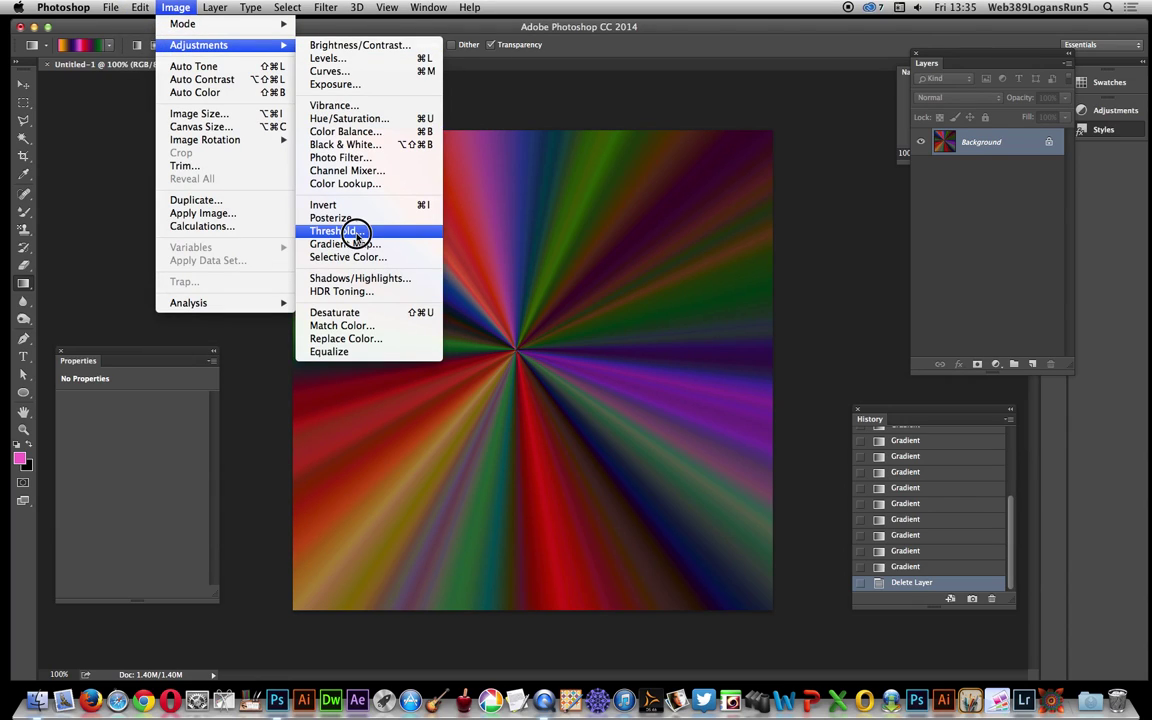
Apply a Warming Filter (85) photo filter with density raised to about 85%
click(357, 160)
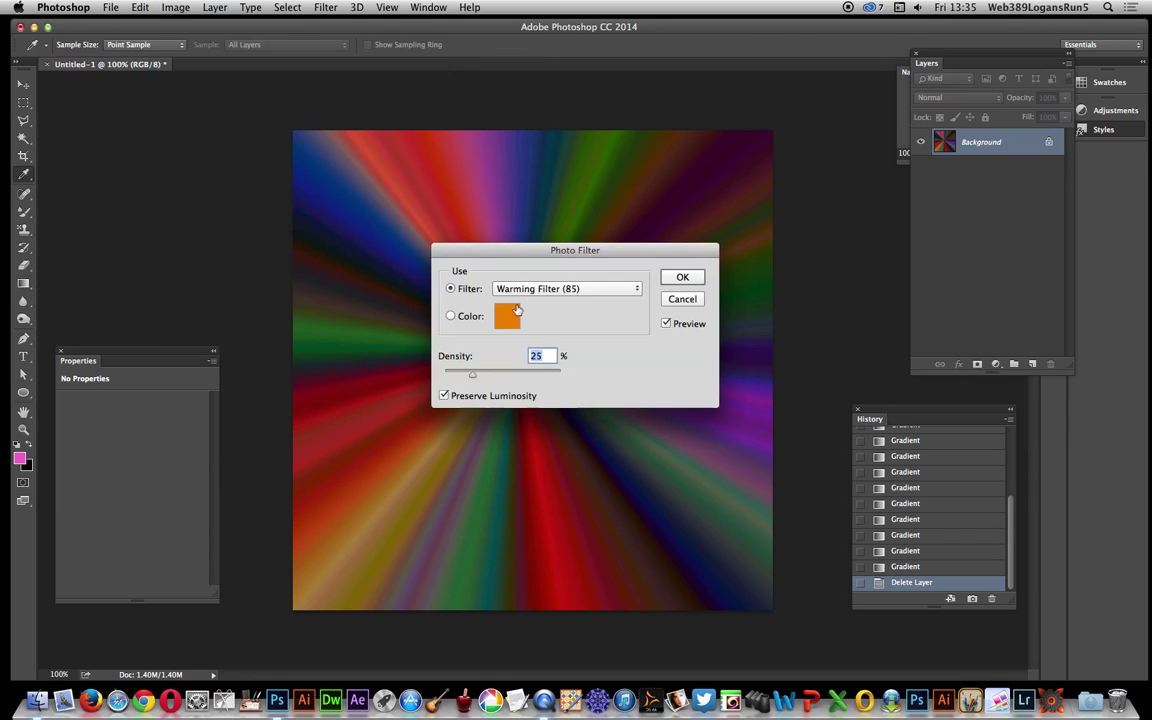
drag(470, 372, 545, 378)
click(682, 277)
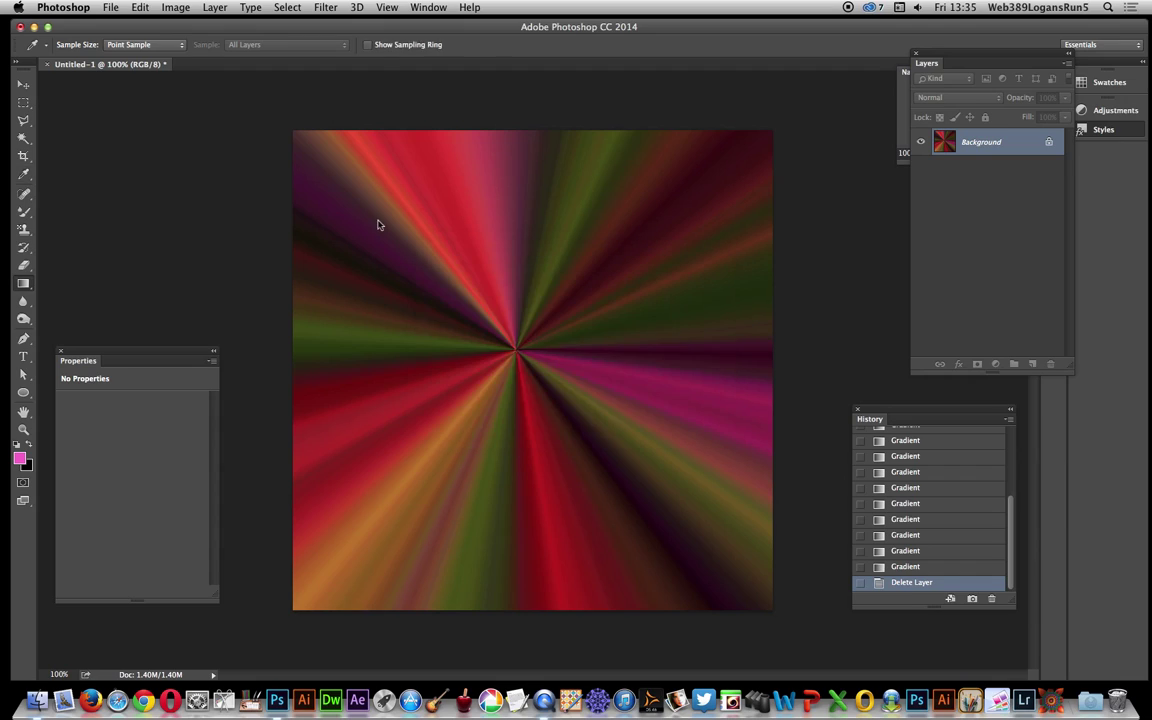
Apply a Vibrance adjustment with Vibrance +63 and Saturation raised to +76
click(176, 7)
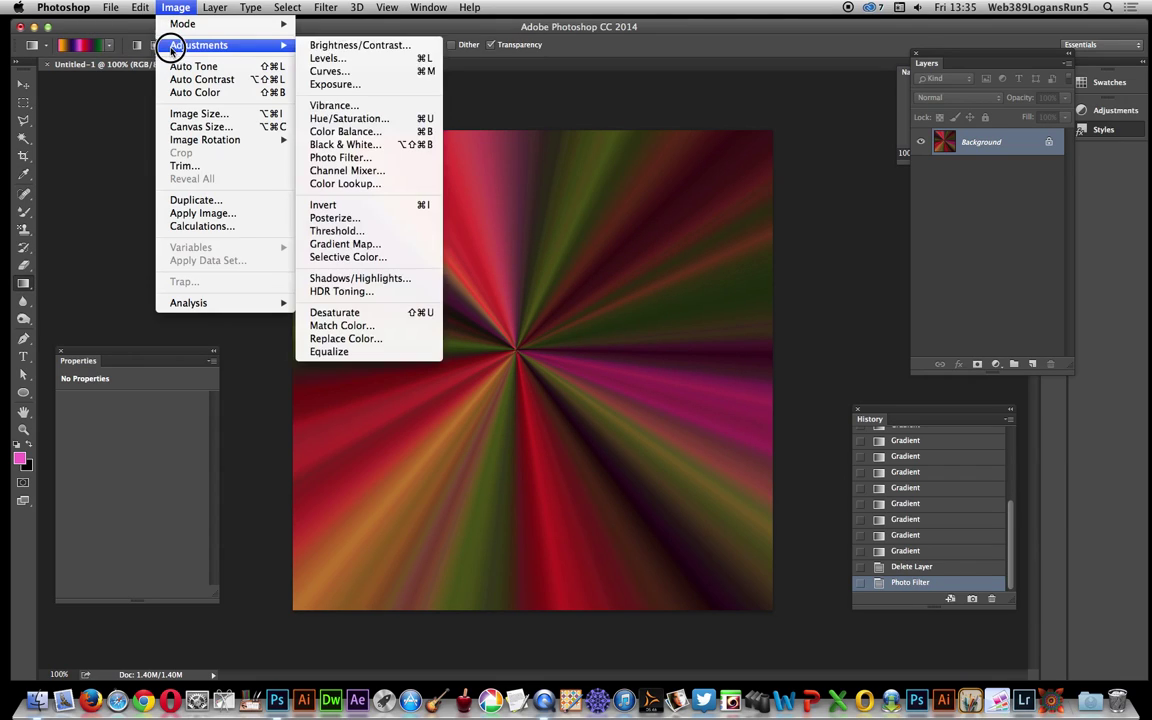
click(336, 105)
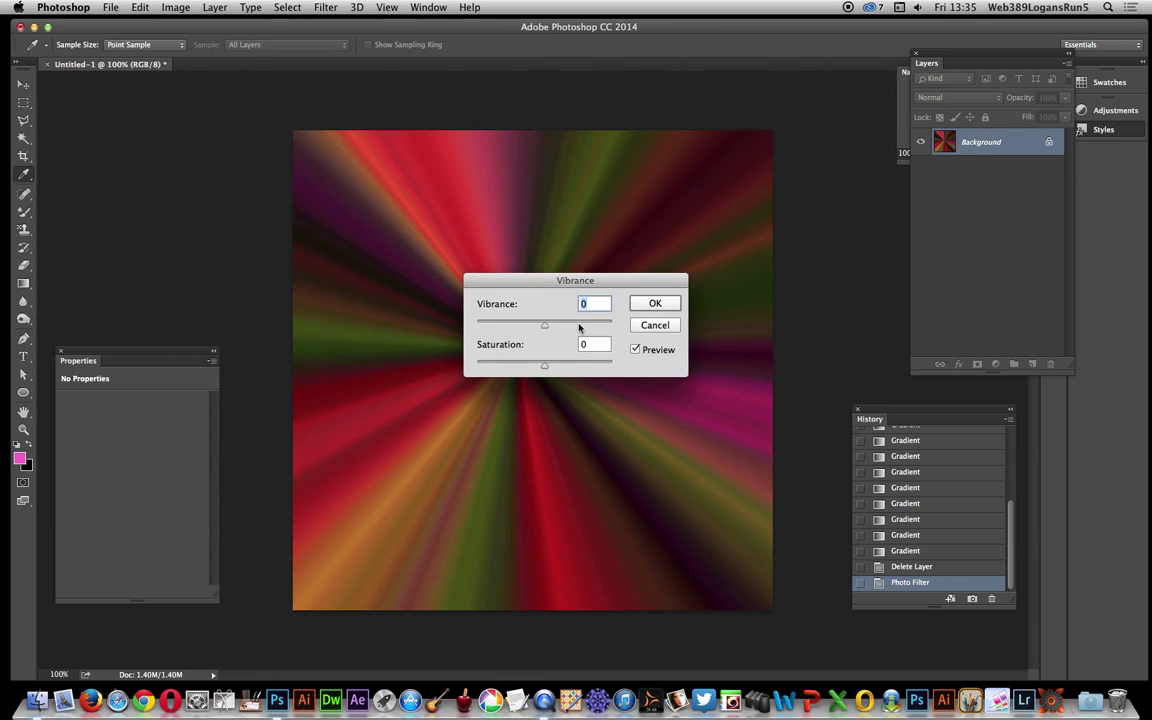
drag(544, 325, 587, 325)
click(591, 364)
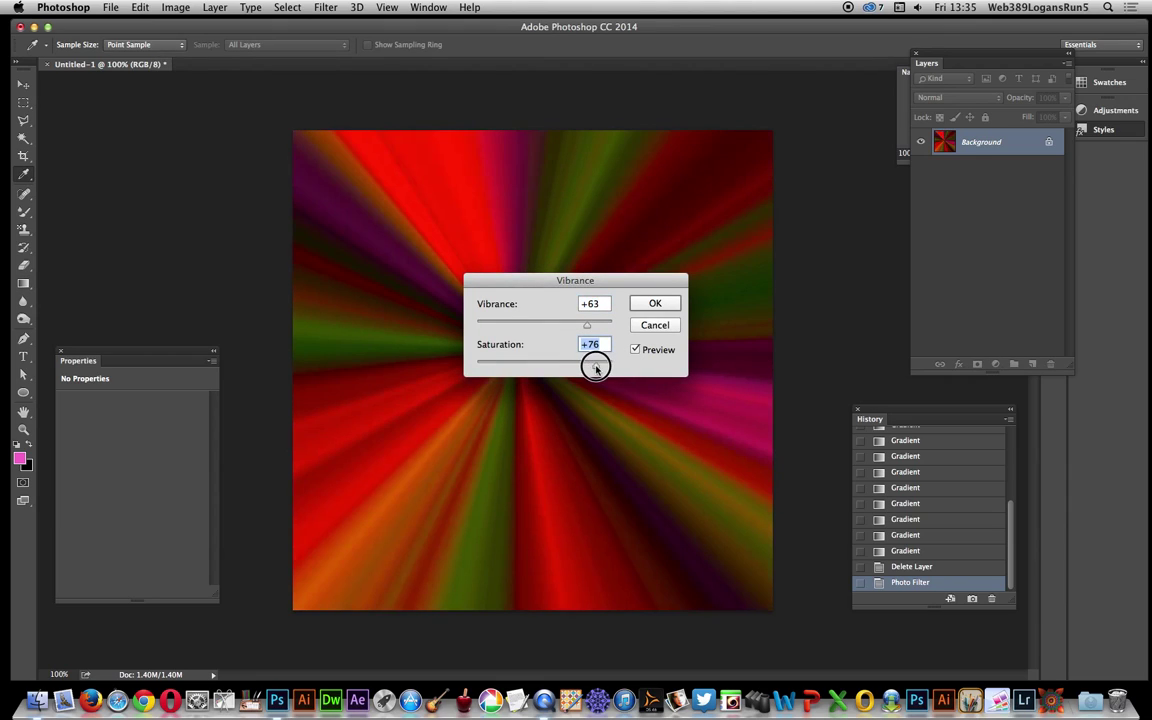
click(671, 305)
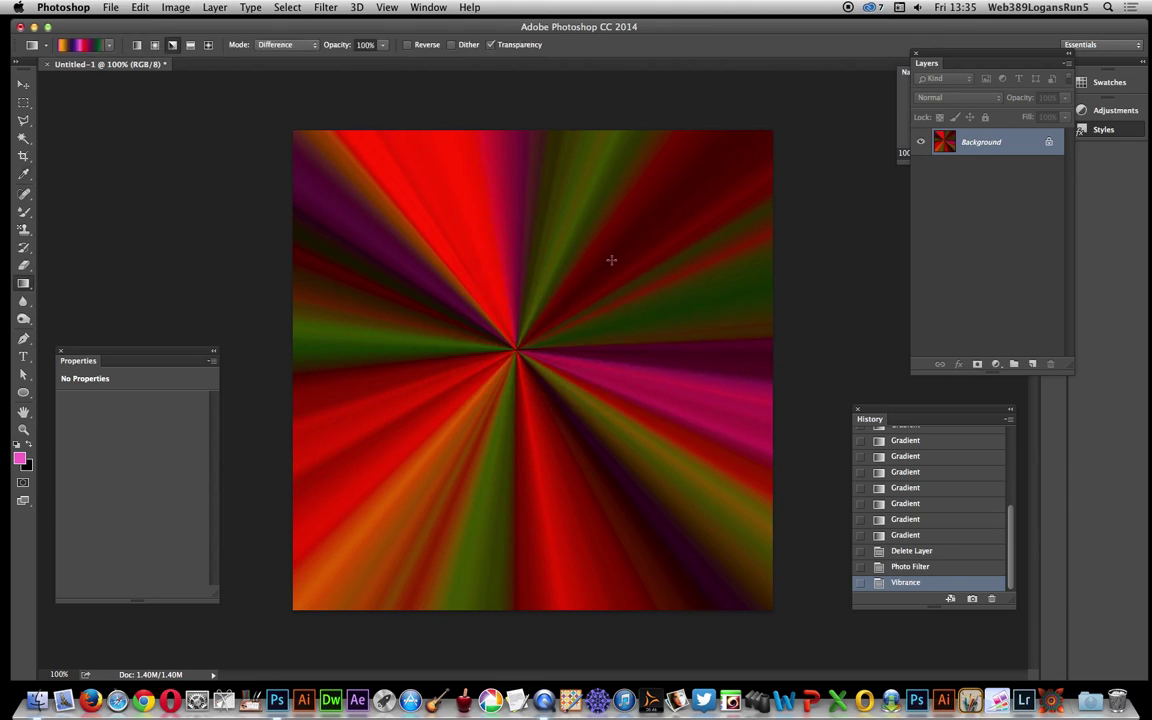
click(175, 7)
Apply a Color Lookup adjustment using the Abstract Sepia profile
mouse_move(190, 46)
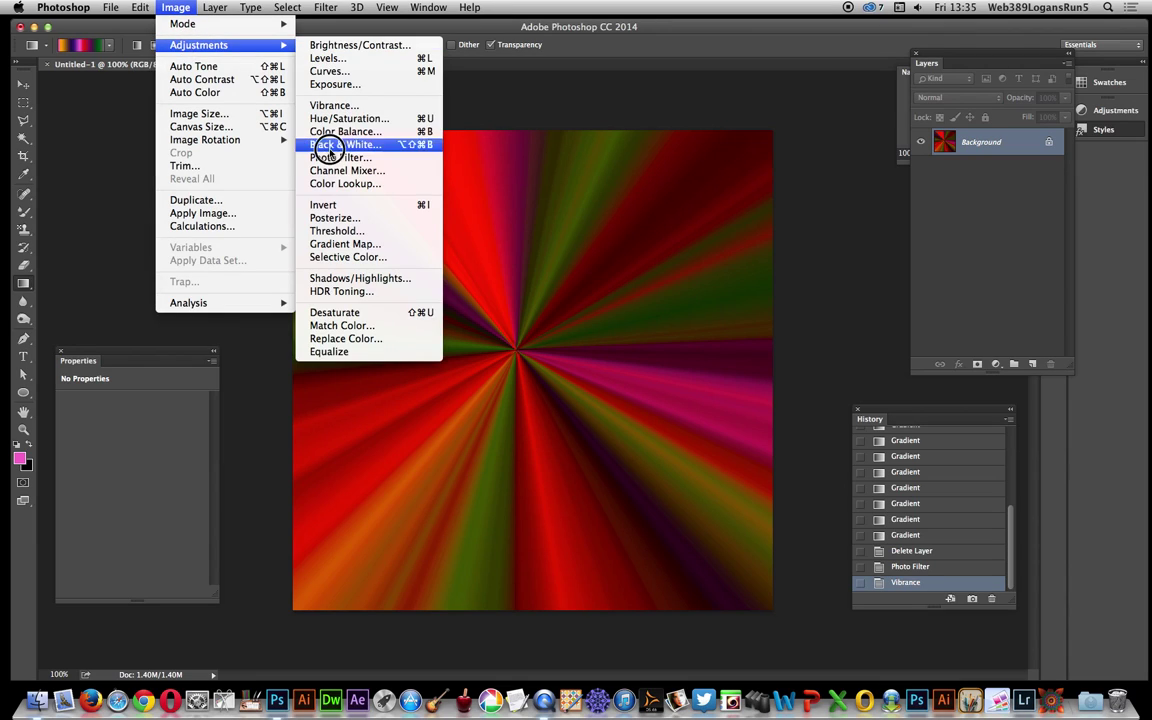
click(338, 183)
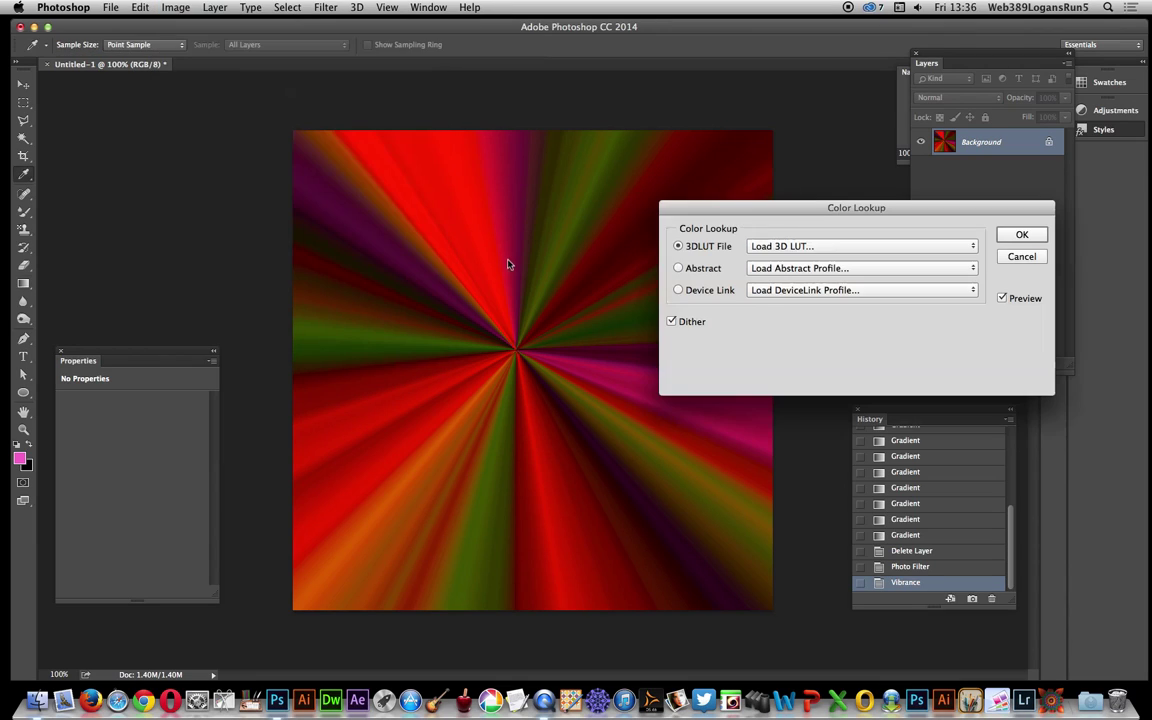
click(763, 270)
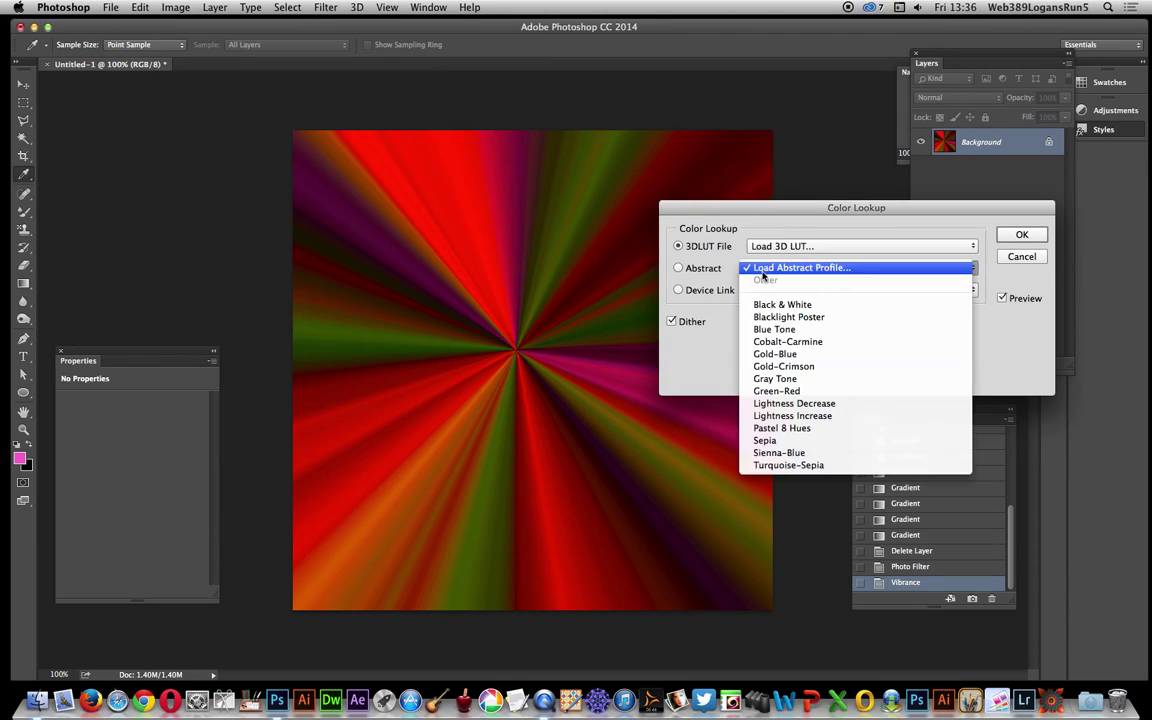
click(765, 440)
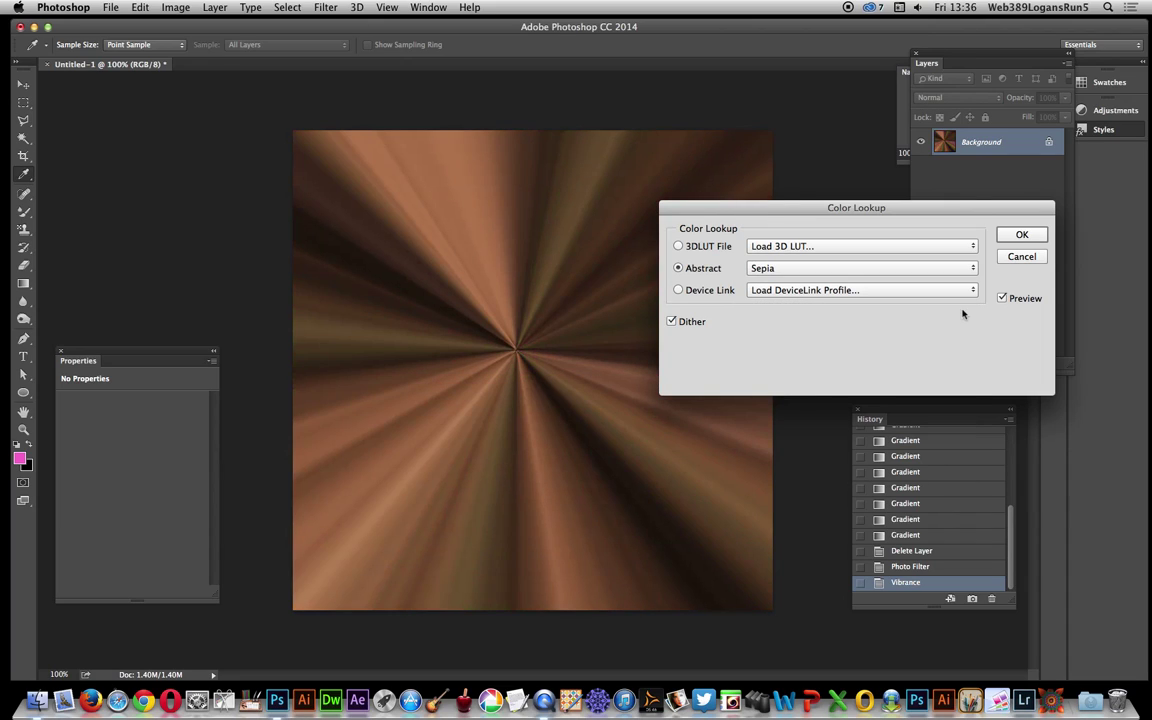
click(1020, 235)
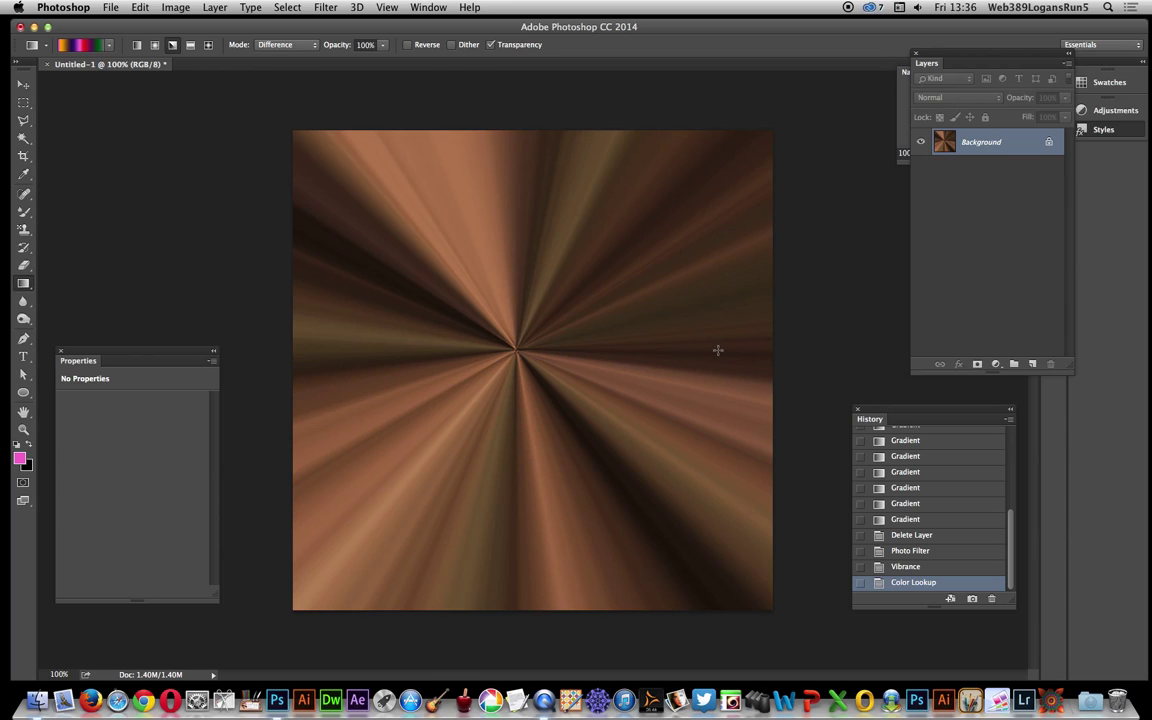
Browse the Image > Mode options and dismiss the menu without choosing anything
click(178, 9)
mouse_move(183, 24)
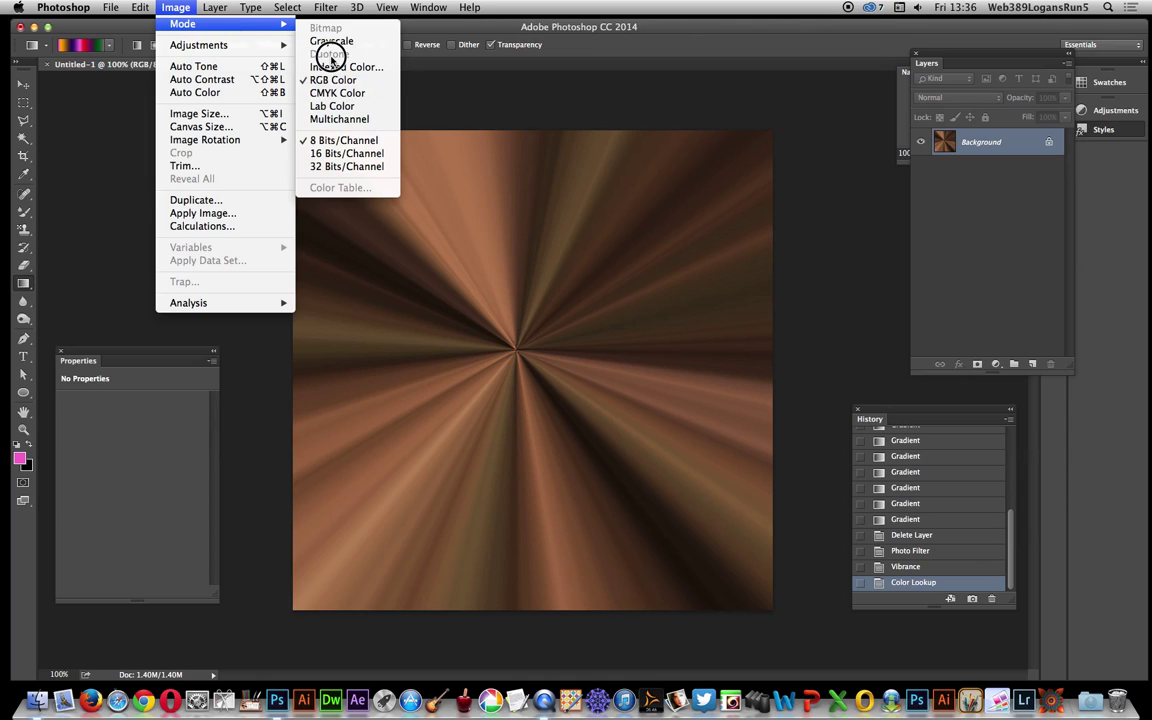
click(73, 88)
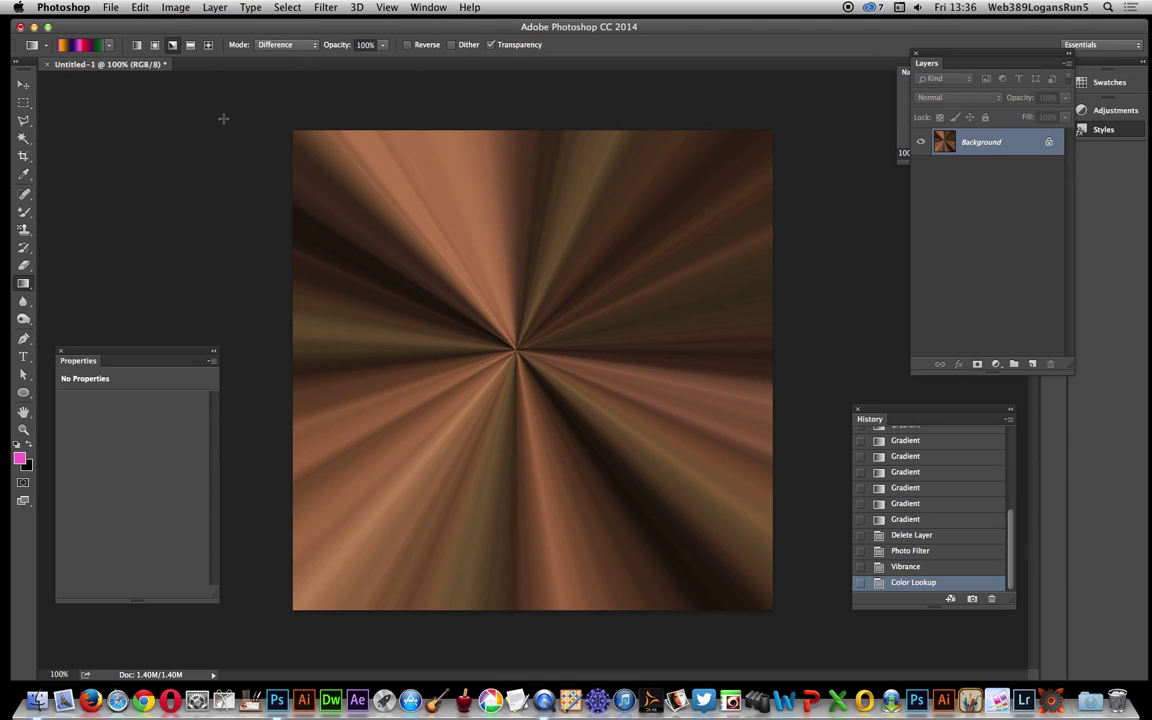